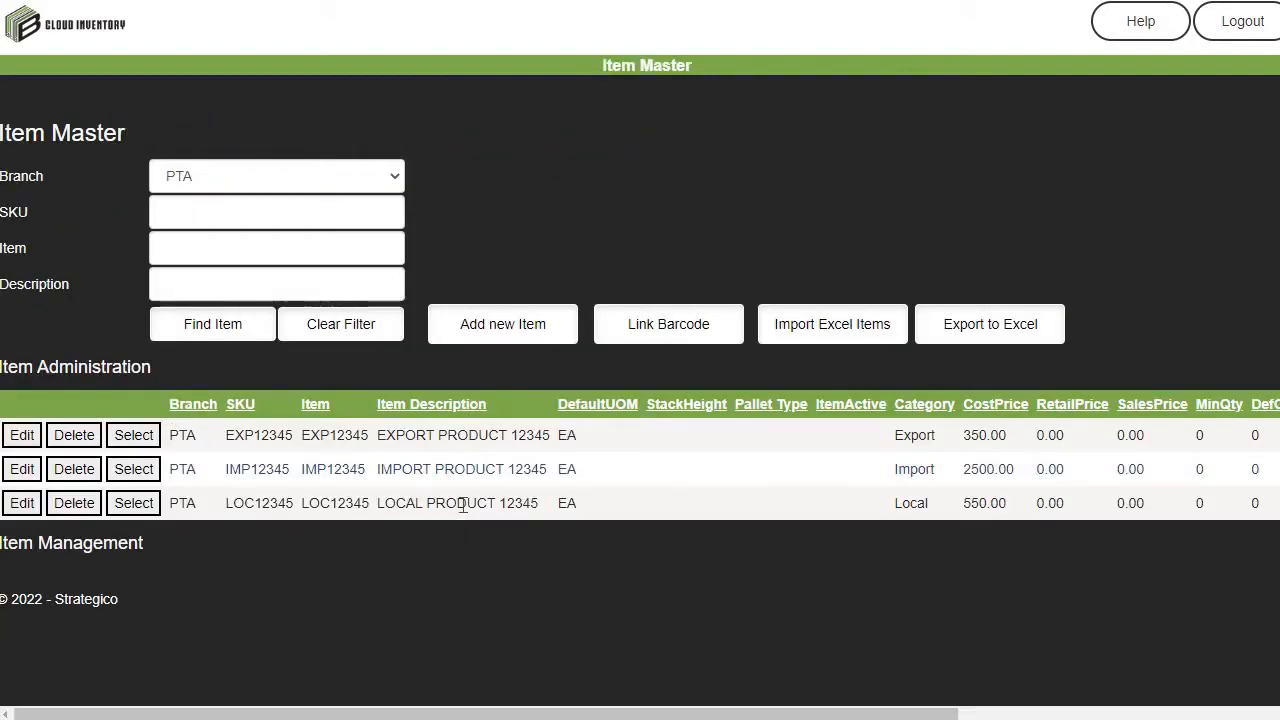
Open the detailed stock availability and examine the serial numbers held for SKU IMP12345
{"action": "left_click", "coordinate": [108, 40]}
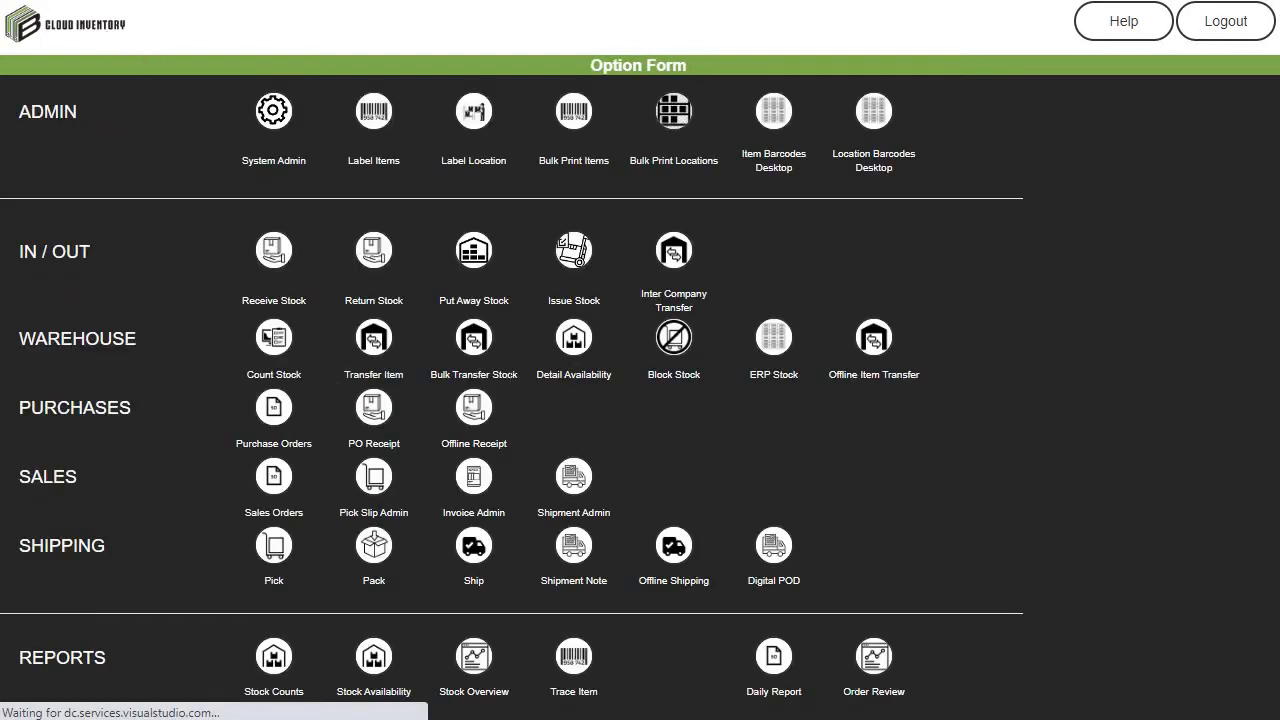
{"action": "left_click", "coordinate": [575, 345]}
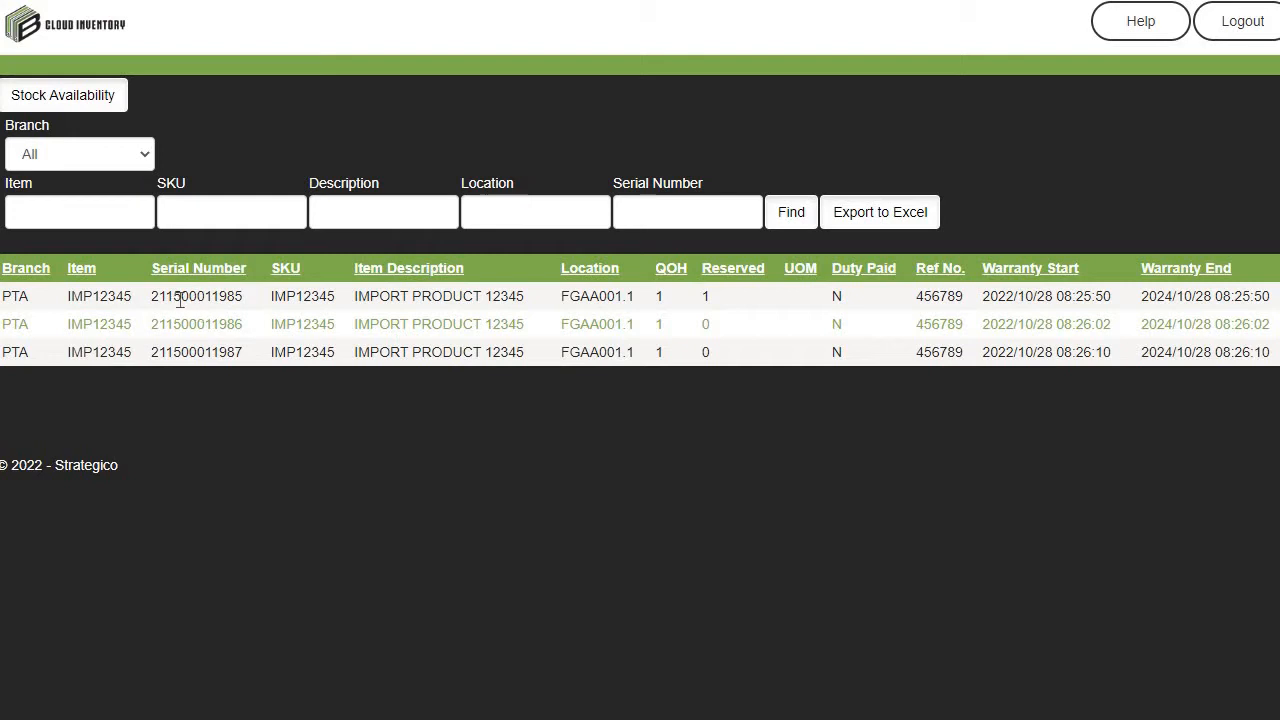
{"action": "double_click", "coordinate": [302, 296]}
{"action": "left_click", "coordinate": [345, 331]}
Receive a unit of item IMP12345 into location FGAA001.1
{"action": "left_click", "coordinate": [76, 32]}
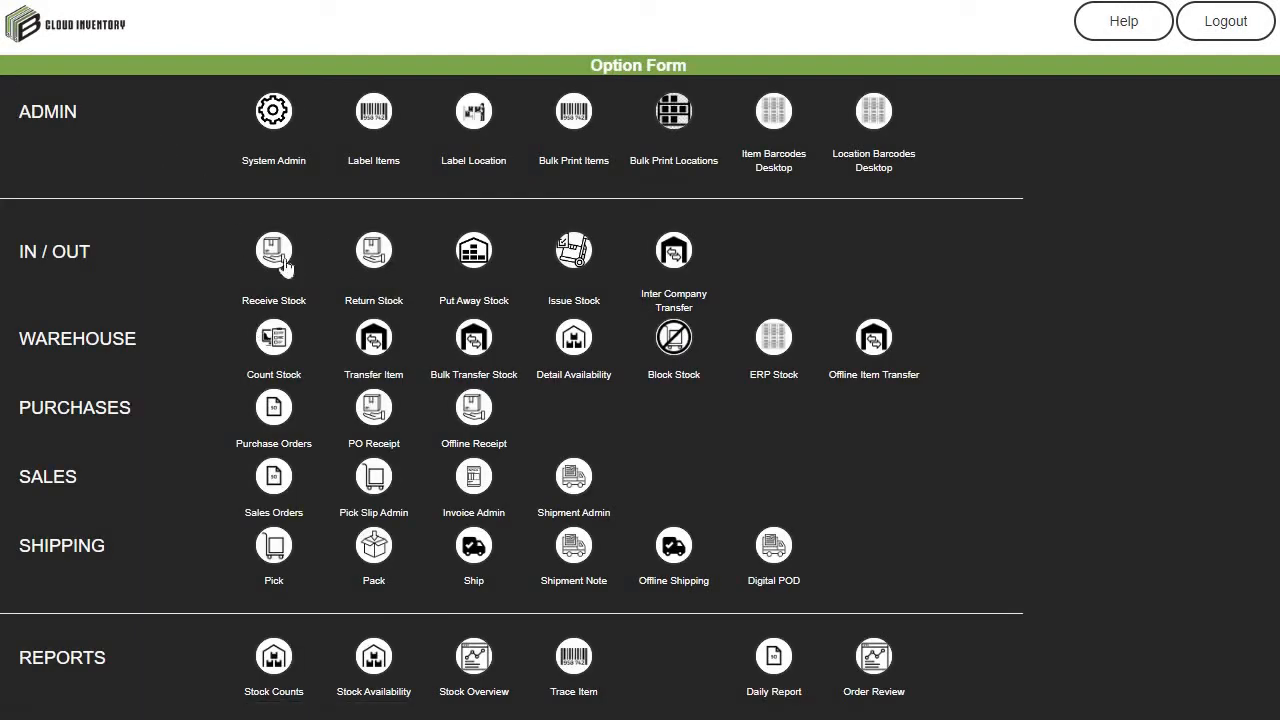
{"action": "left_click", "coordinate": [271, 255]}
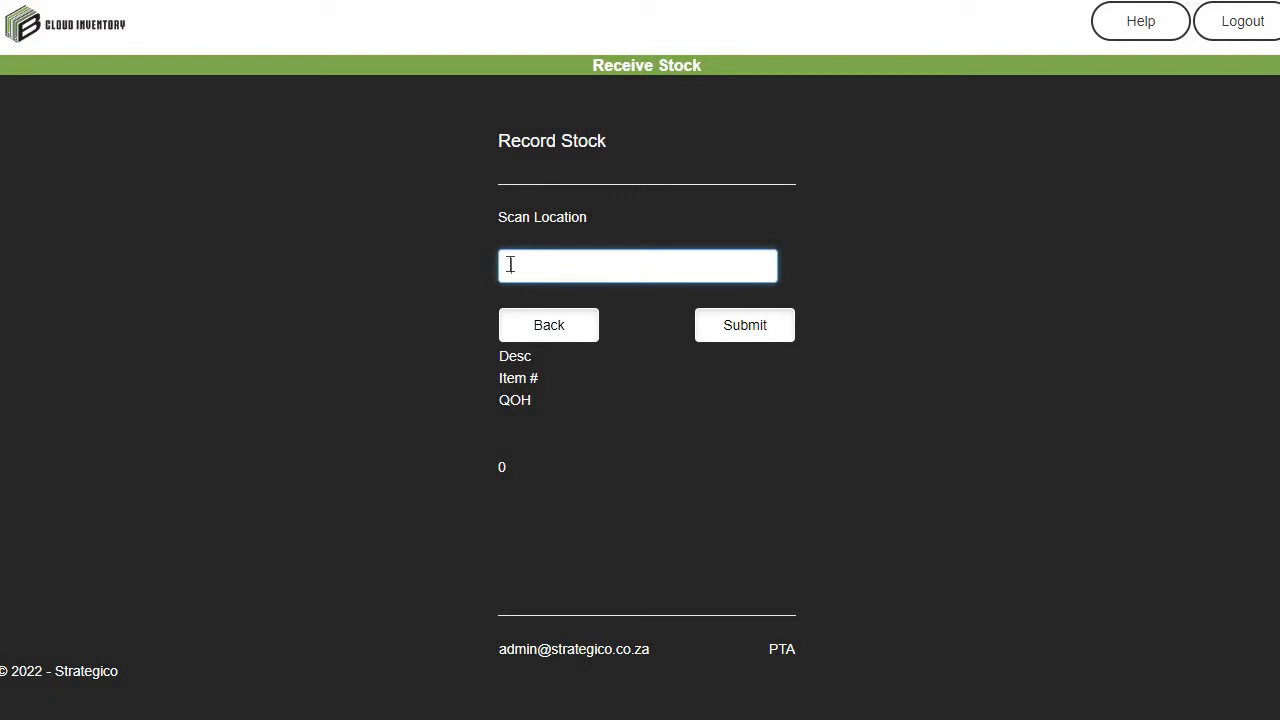
{"action": "type", "text": "FGAA001.1"}
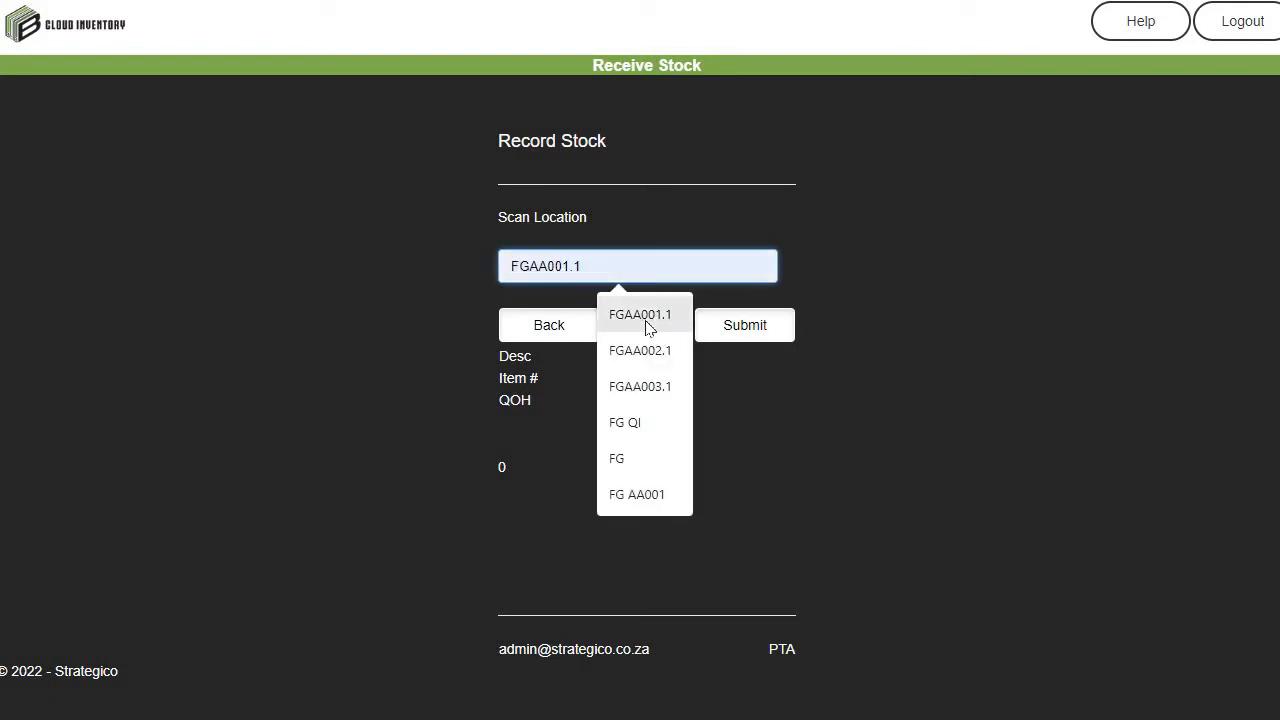
{"action": "left_click", "coordinate": [646, 329]}
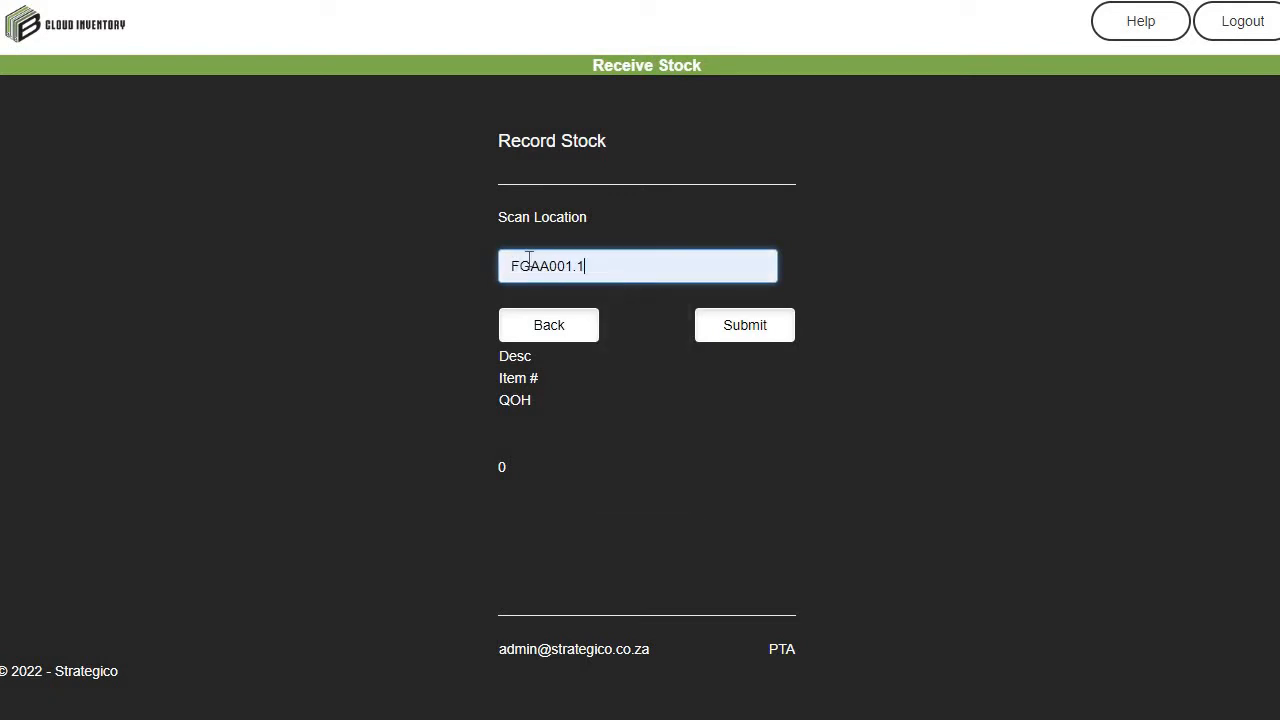
{"action": "left_click", "coordinate": [745, 328]}
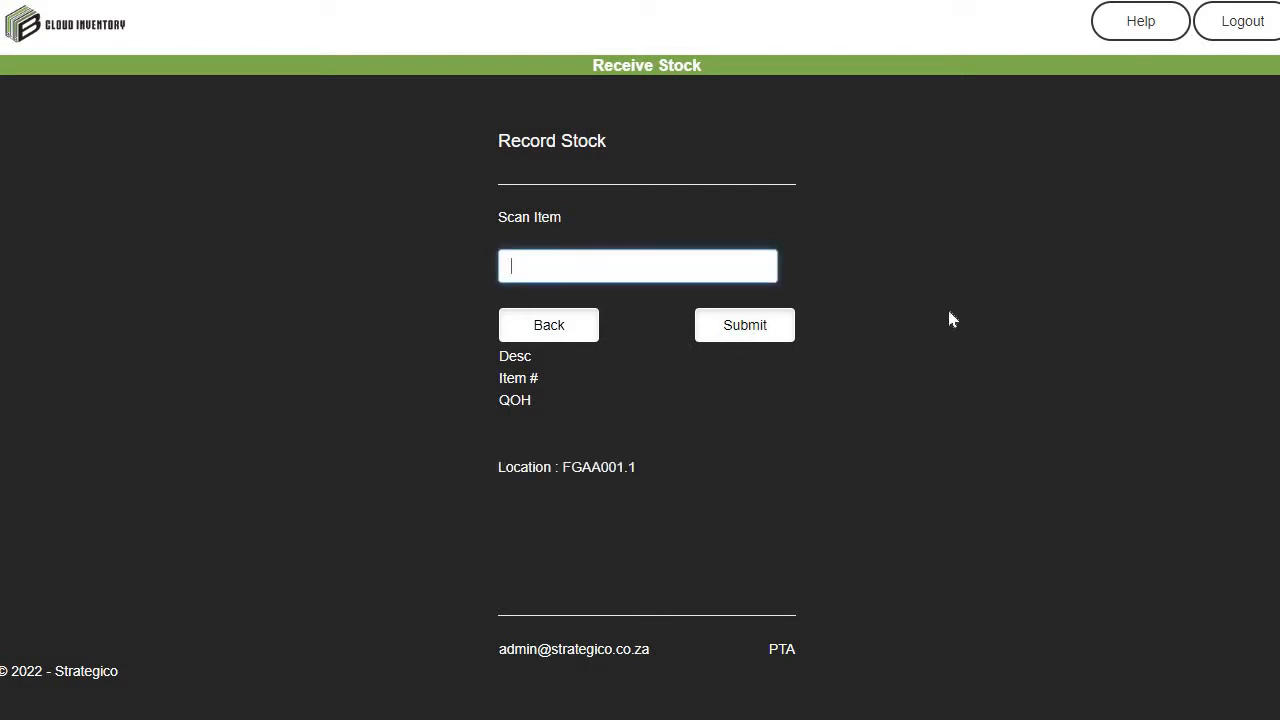
{"action": "type", "text": "IMP12345"}
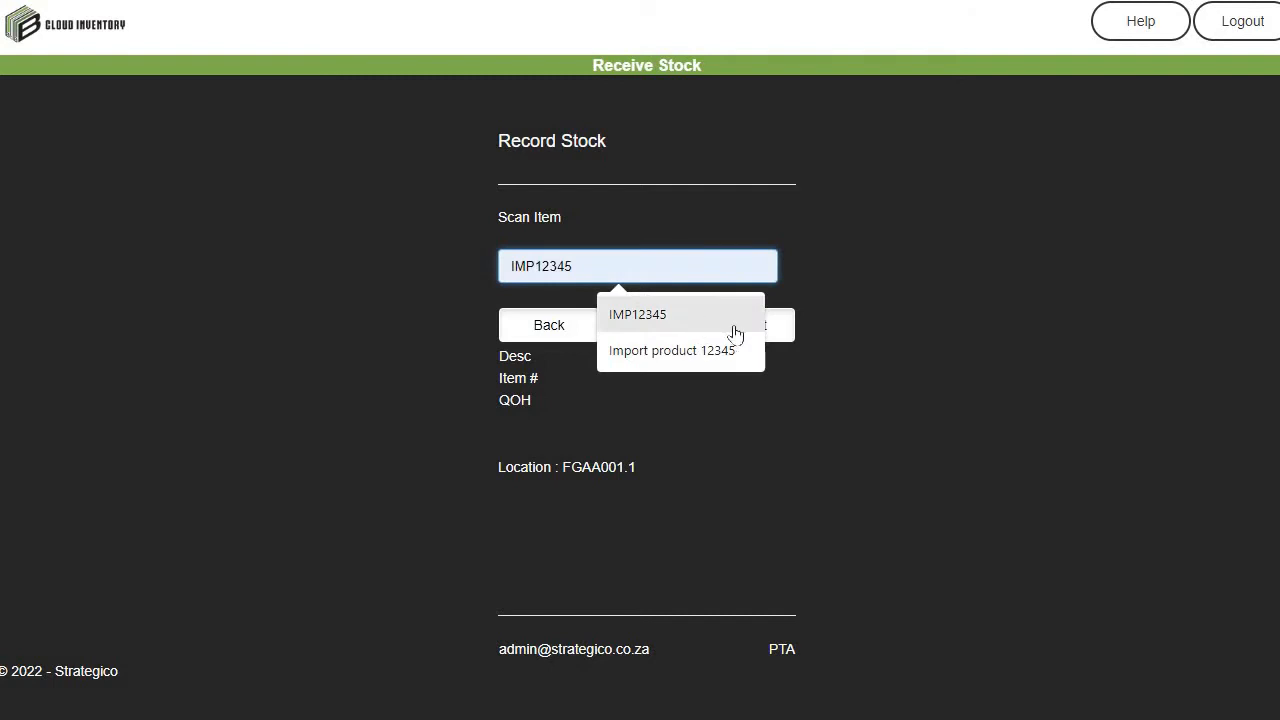
{"action": "left_click", "coordinate": [735, 315]}
{"action": "left_click", "coordinate": [737, 328]}
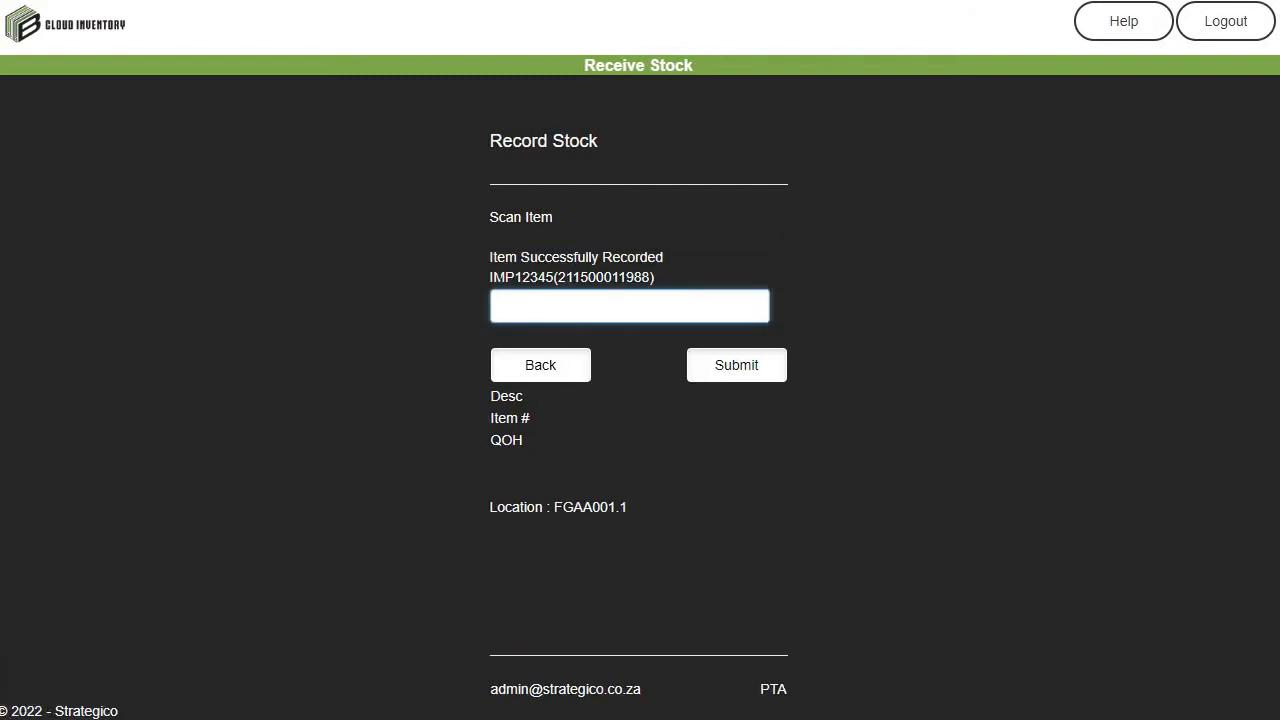
Check the item and serial number in the receipt confirmation and reopen the detailed stock availability
{"action": "mouse_move", "coordinate": [490, 278]}
{"action": "left_mouse_down"}
{"action": "mouse_move", "coordinate": [657, 278]}
{"action": "mouse_move", "coordinate": [490, 280]}
{"action": "left_mouse_up"}
{"action": "left_click", "coordinate": [547, 278]}
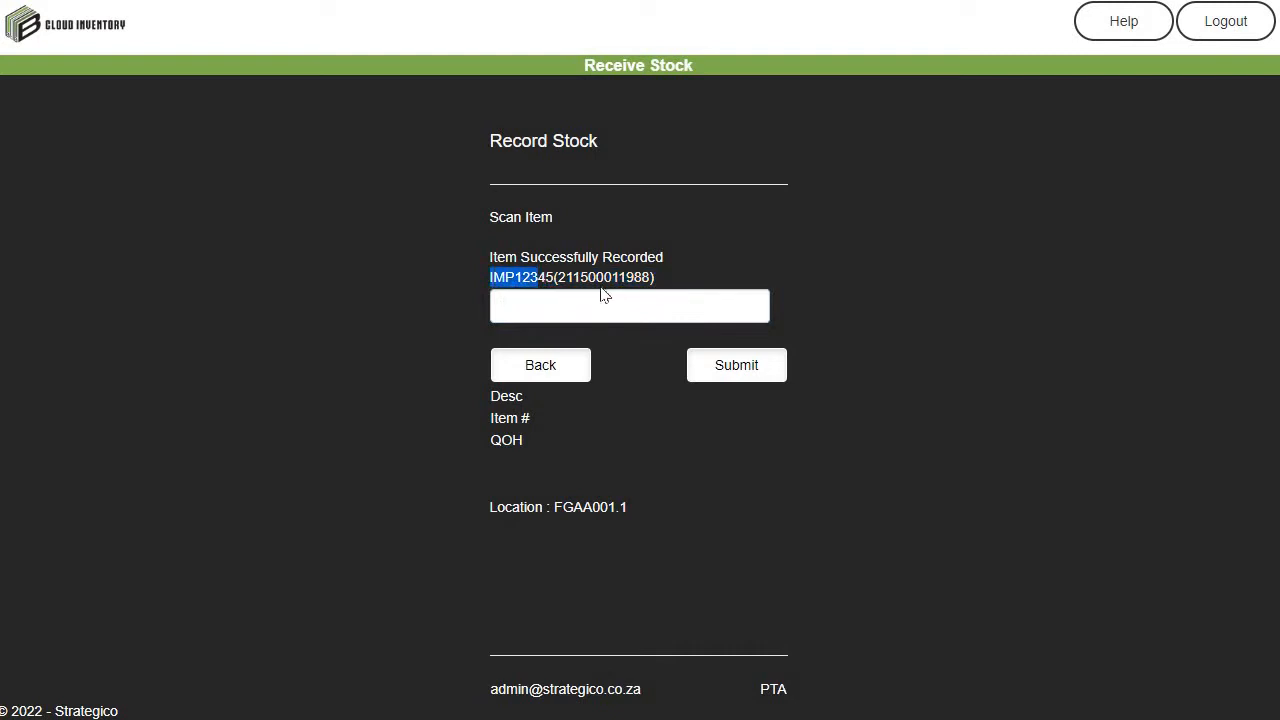
{"action": "double_click", "coordinate": [636, 278]}
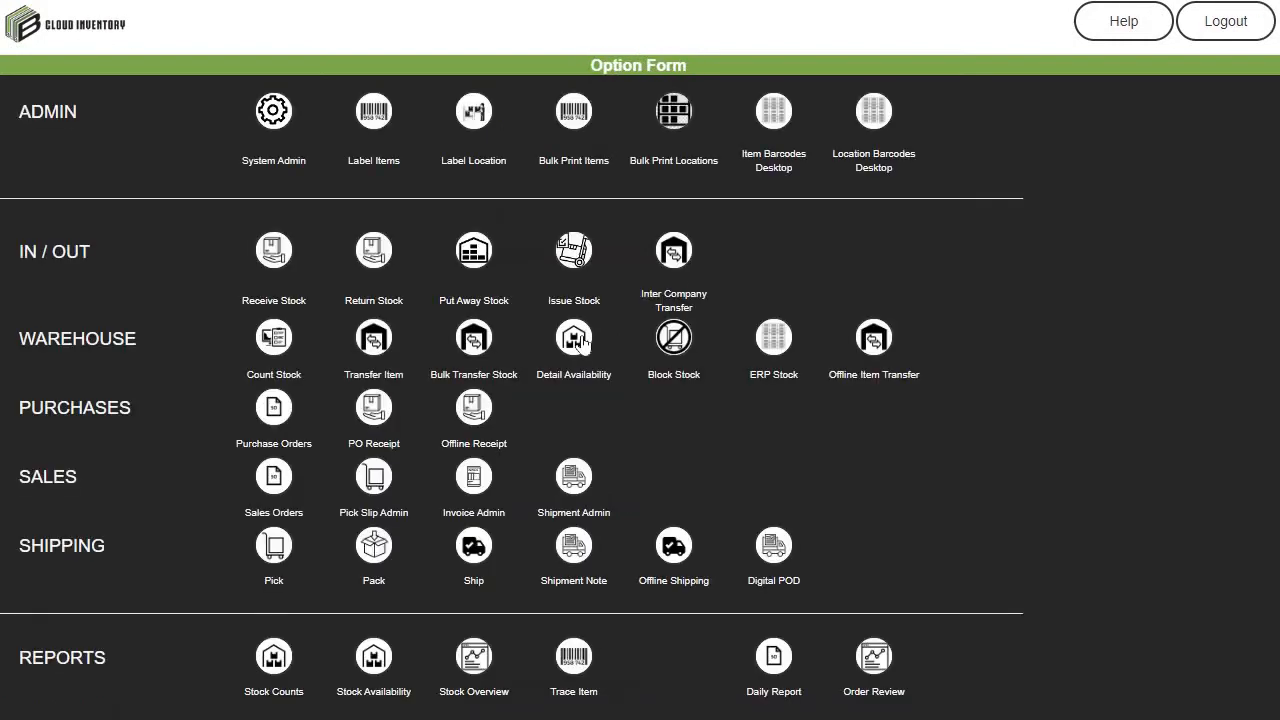
{"action": "left_click", "coordinate": [580, 342]}
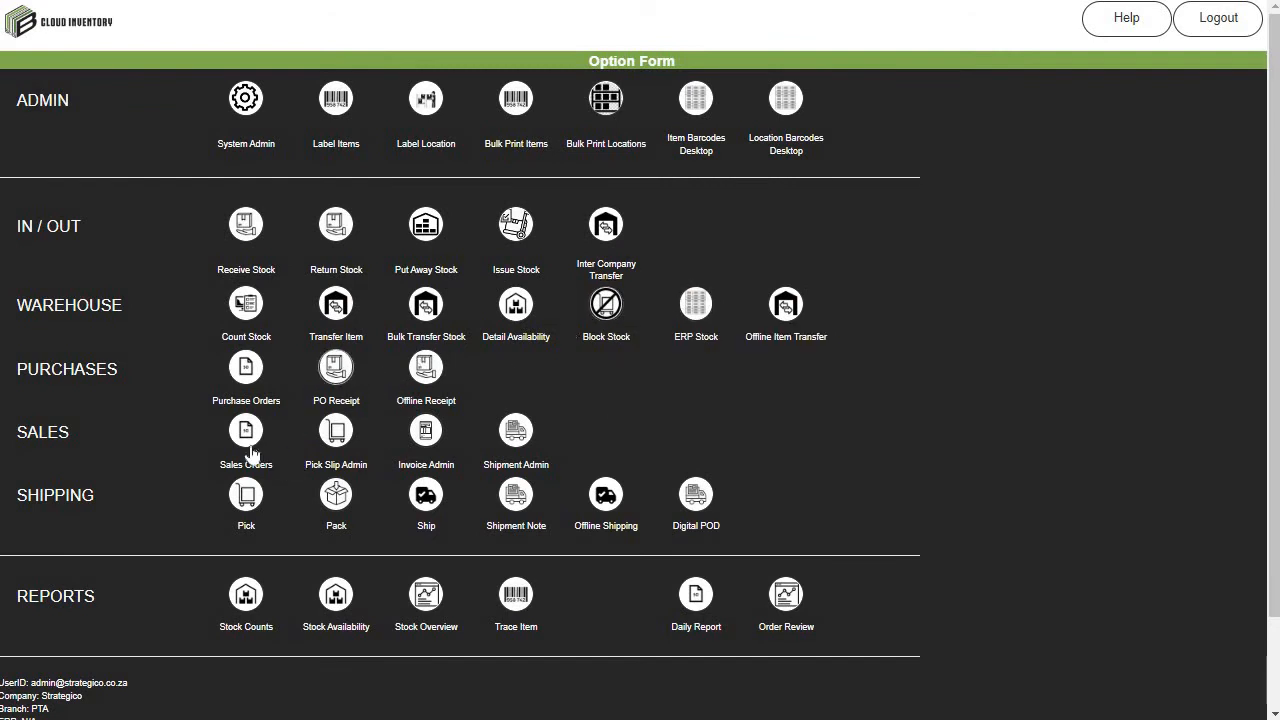
Open the most recent pick slip and check the item and serial number allocated on its line
{"action": "left_click", "coordinate": [336, 432]}
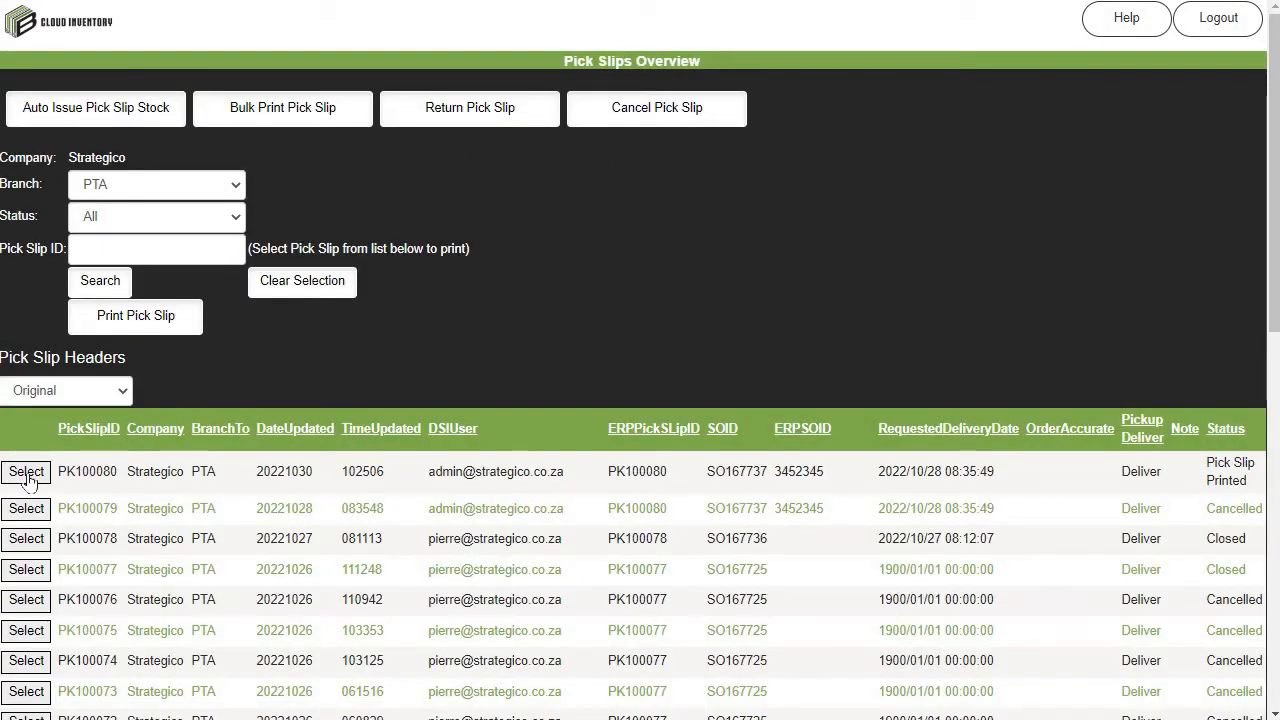
{"action": "left_click", "coordinate": [26, 474]}
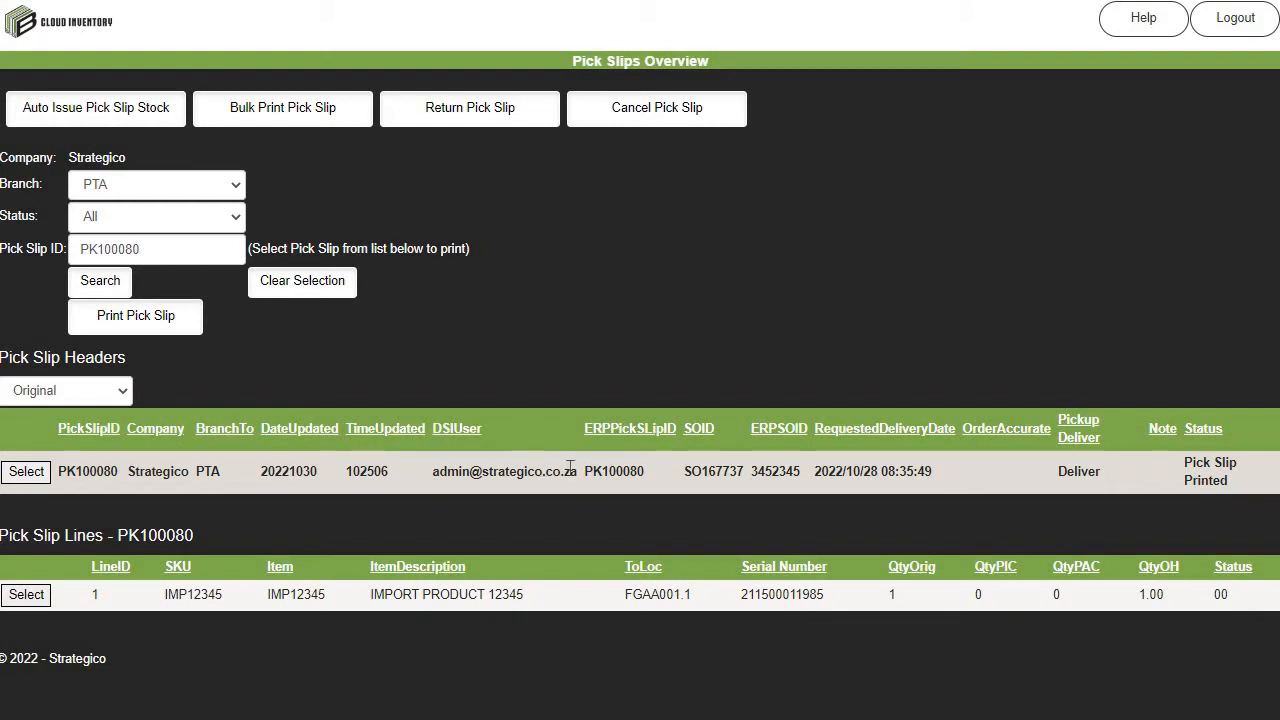
{"action": "double_click", "coordinate": [305, 595]}
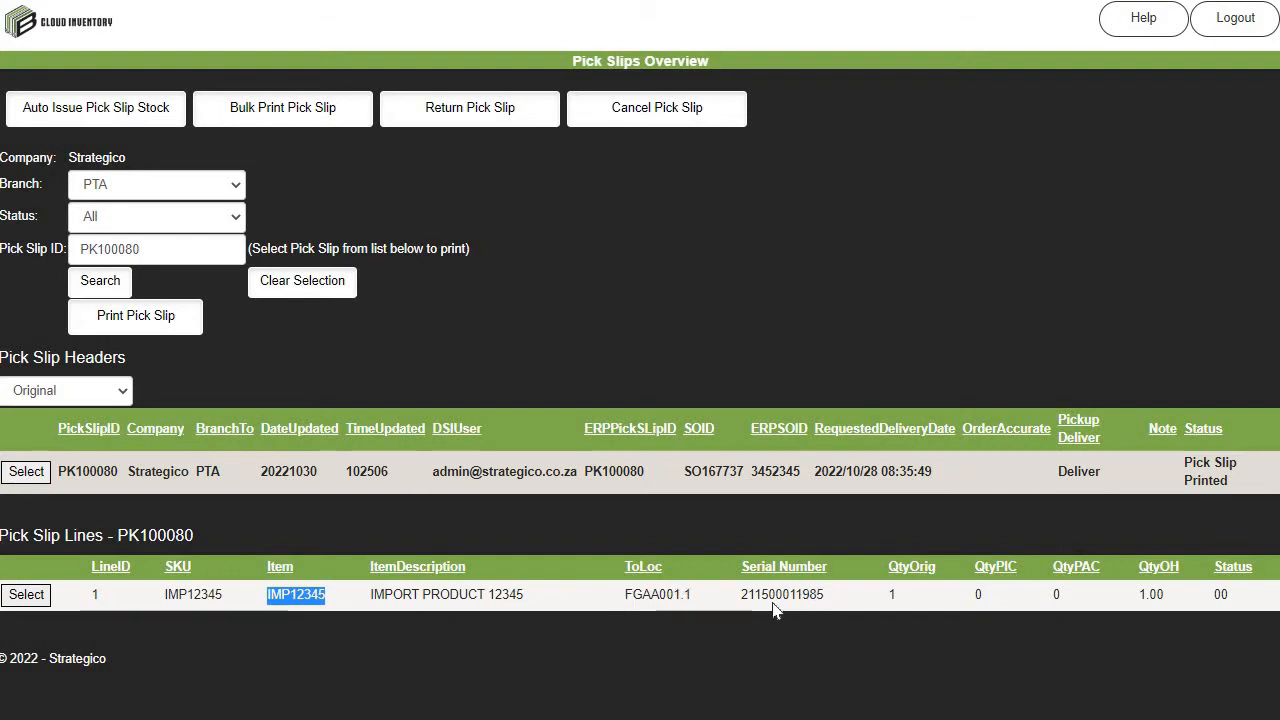
{"action": "double_click", "coordinate": [826, 612]}
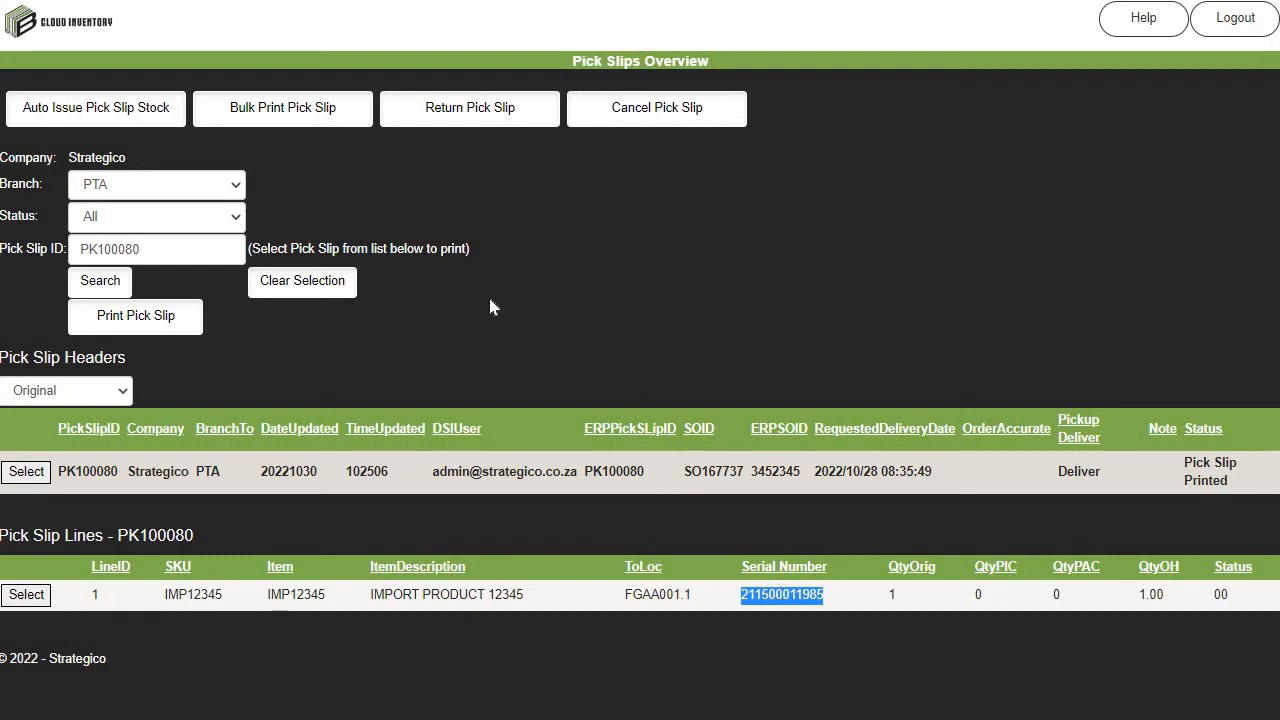
Start a new sales order for customer Cust 124 in branch PTA
{"action": "left_click", "coordinate": [99, 40]}
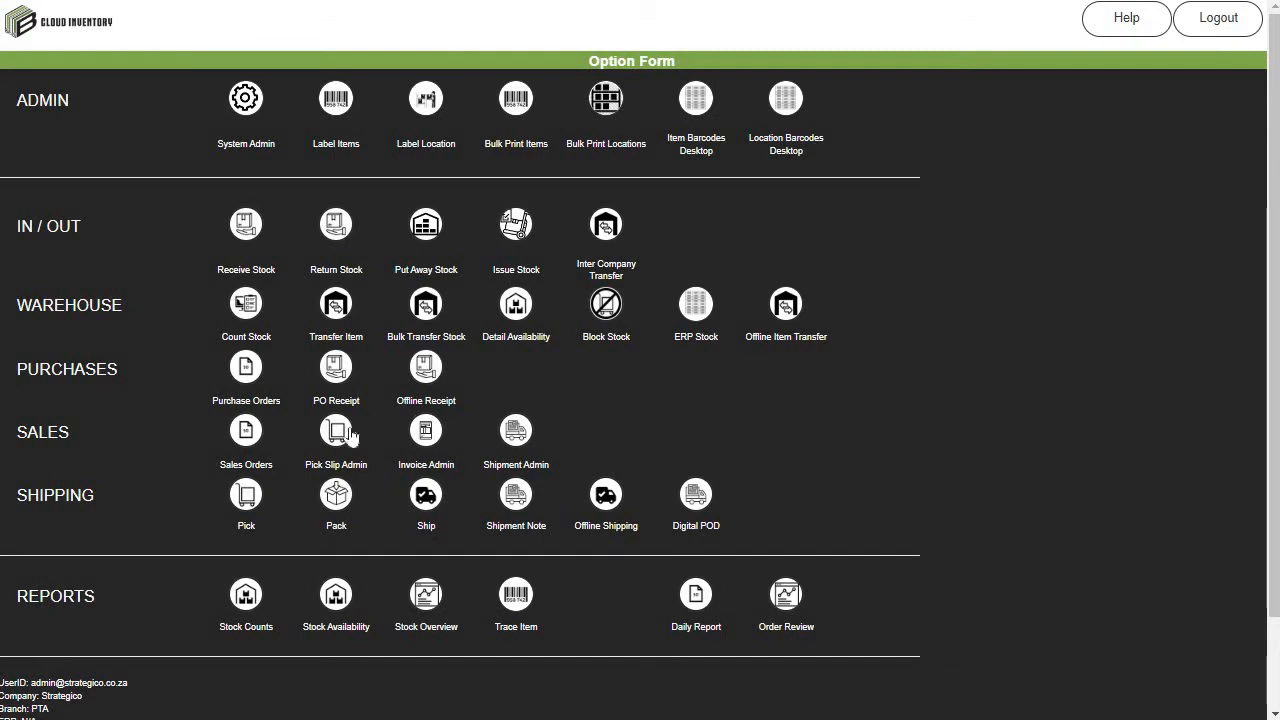
{"action": "left_click", "coordinate": [245, 432]}
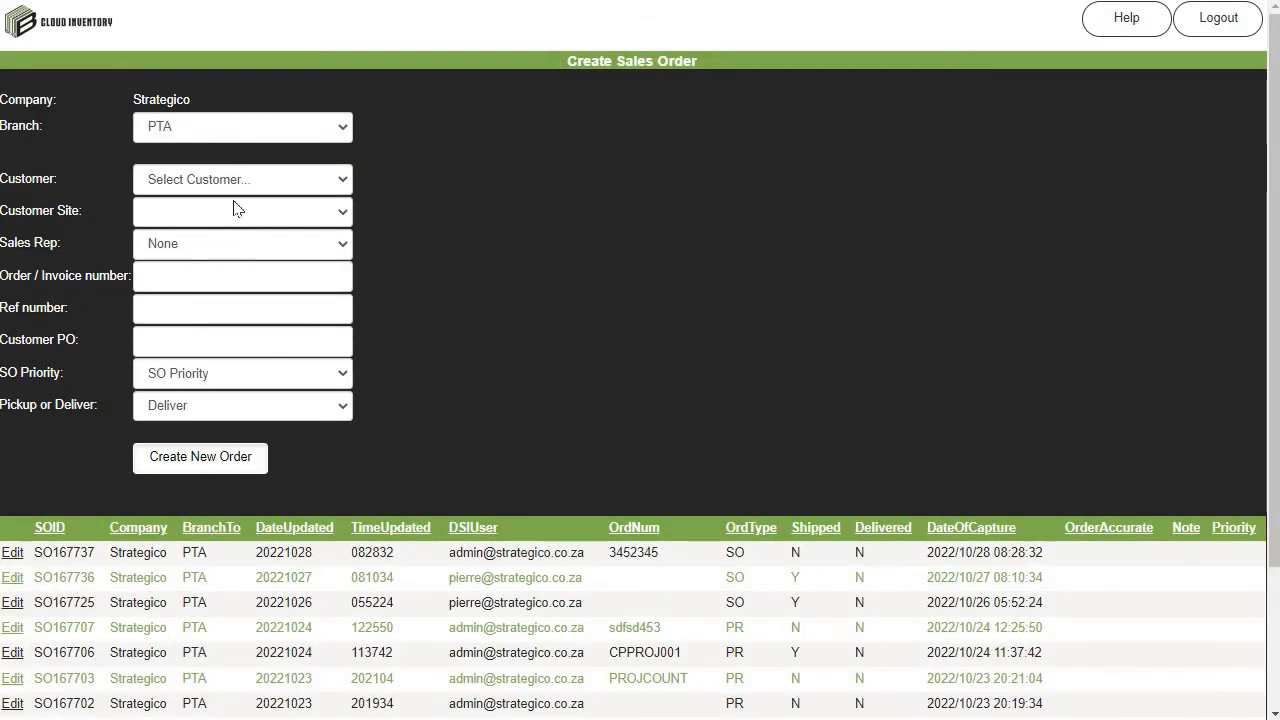
{"action": "left_click", "coordinate": [229, 184]}
{"action": "left_click", "coordinate": [230, 181]}
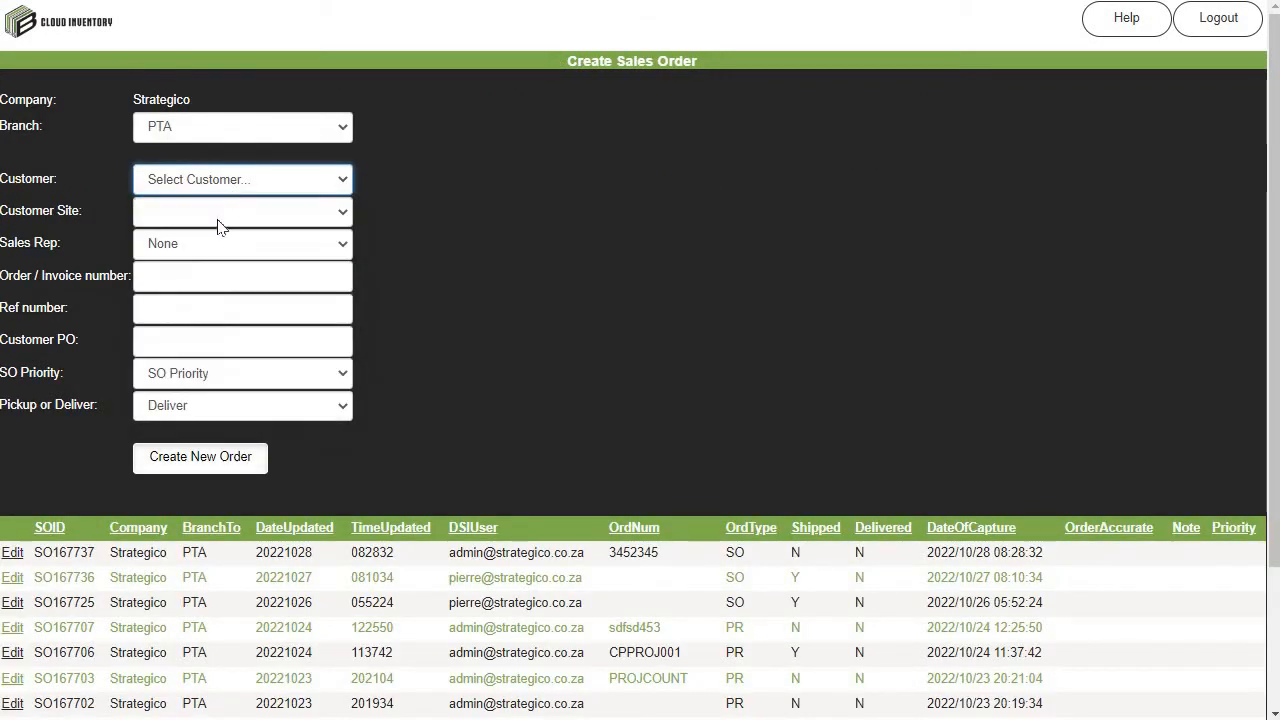
{"action": "left_click", "coordinate": [222, 184]}
{"action": "left_click", "coordinate": [234, 220]}
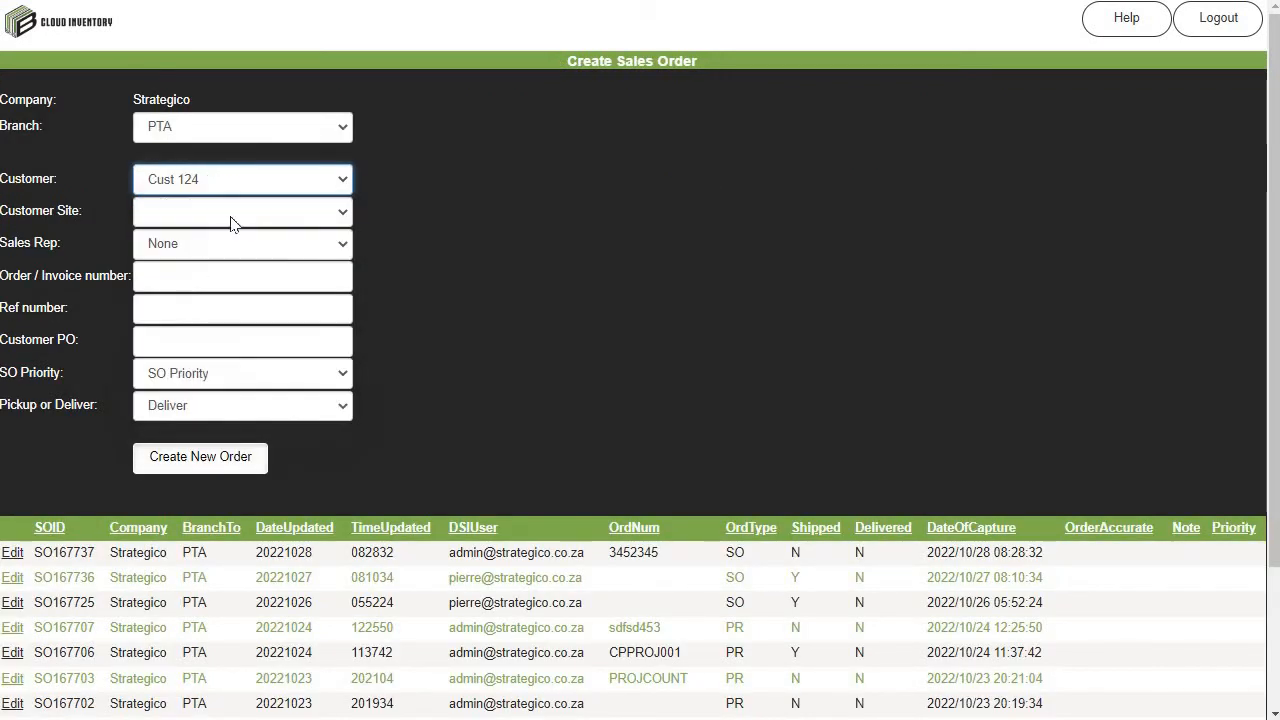
Fill in the order/invoice number, set the reference number to JOB123 and enter the customer PO number
{"action": "left_click", "coordinate": [223, 284]}
{"action": "left_click", "coordinate": [257, 325]}
{"action": "left_click", "coordinate": [201, 313]}
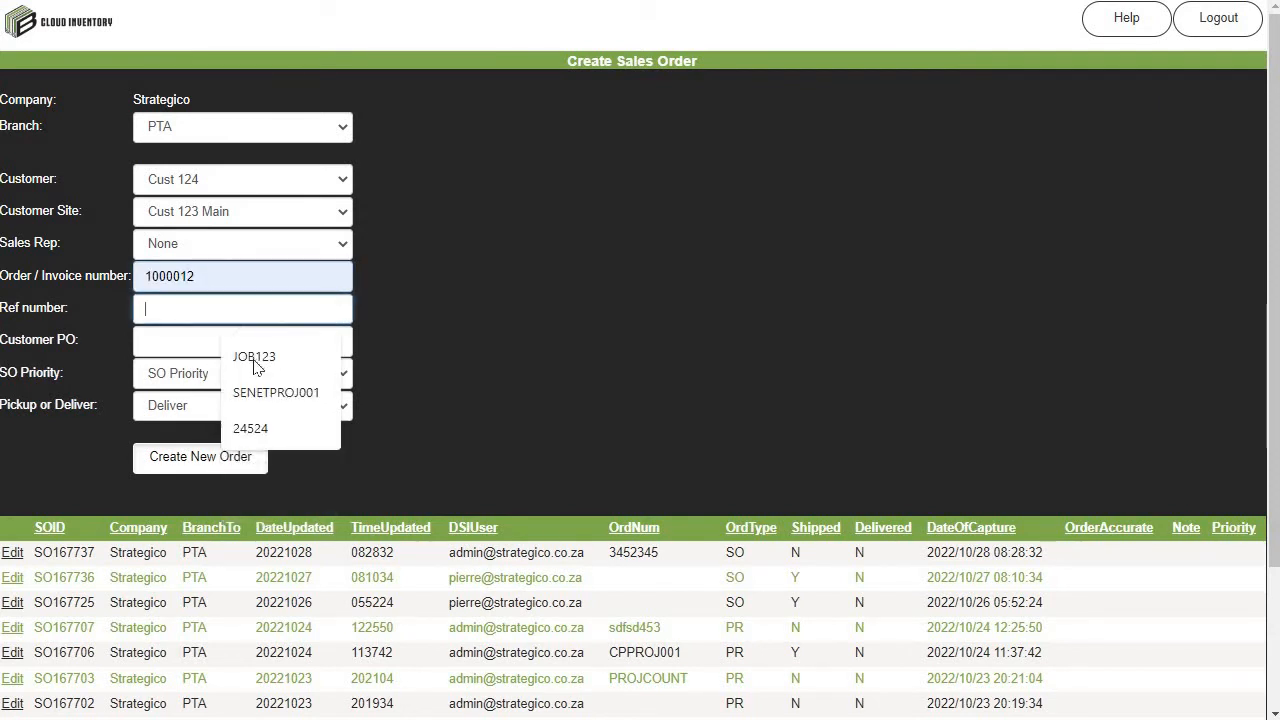
{"action": "left_click", "coordinate": [250, 358]}
{"action": "left_click", "coordinate": [212, 345]}
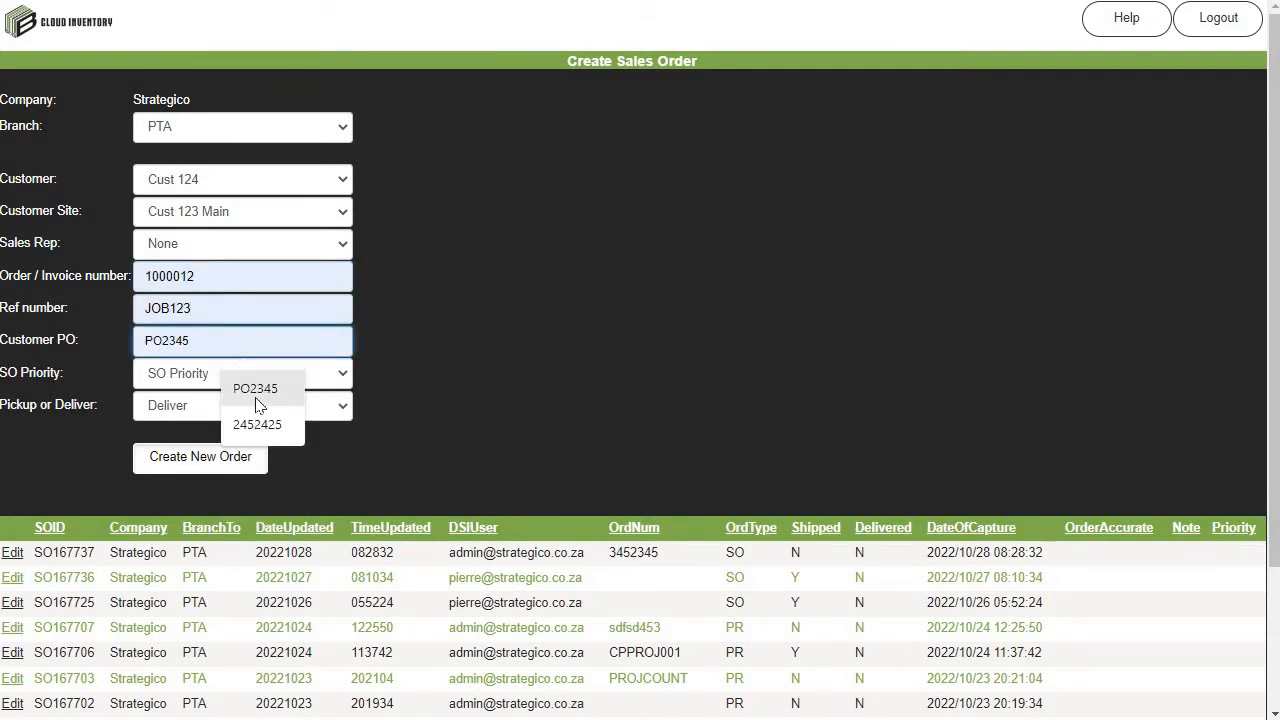
{"action": "left_click", "coordinate": [255, 391]}
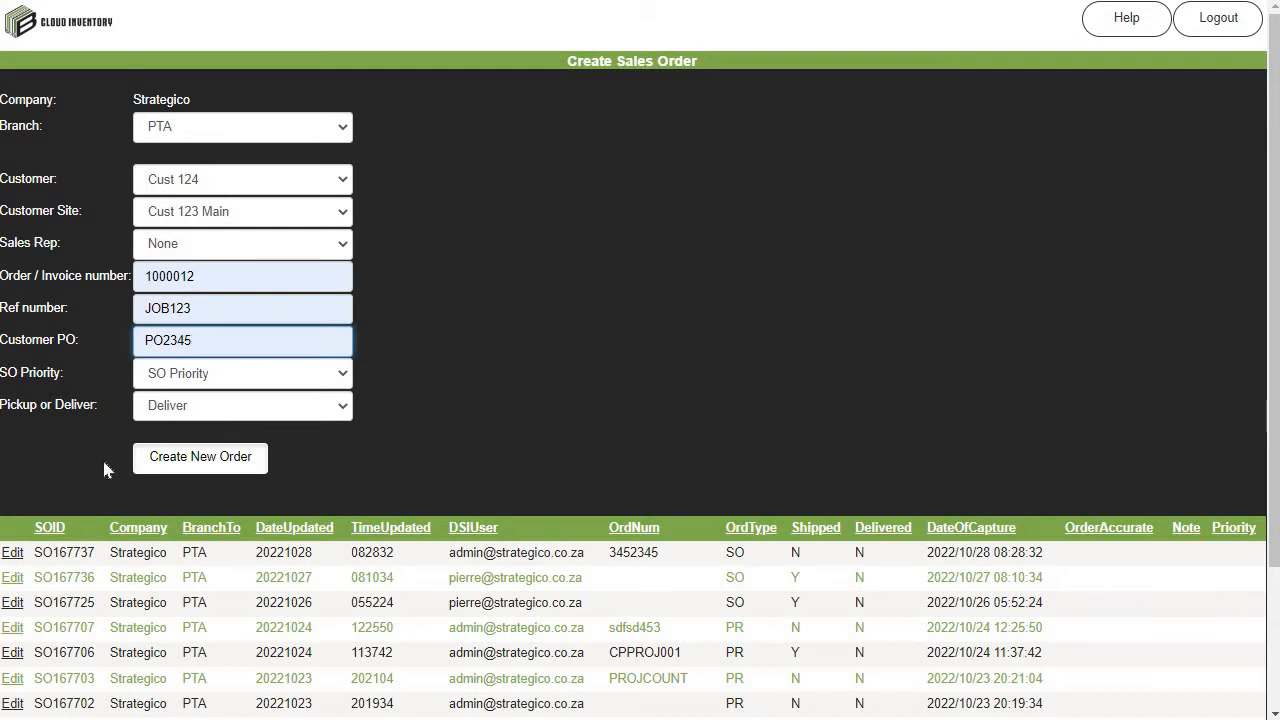
Add an order line for IMP12345 with quantity 1 to the new sales order and save the order
{"action": "left_click", "coordinate": [597, 400]}
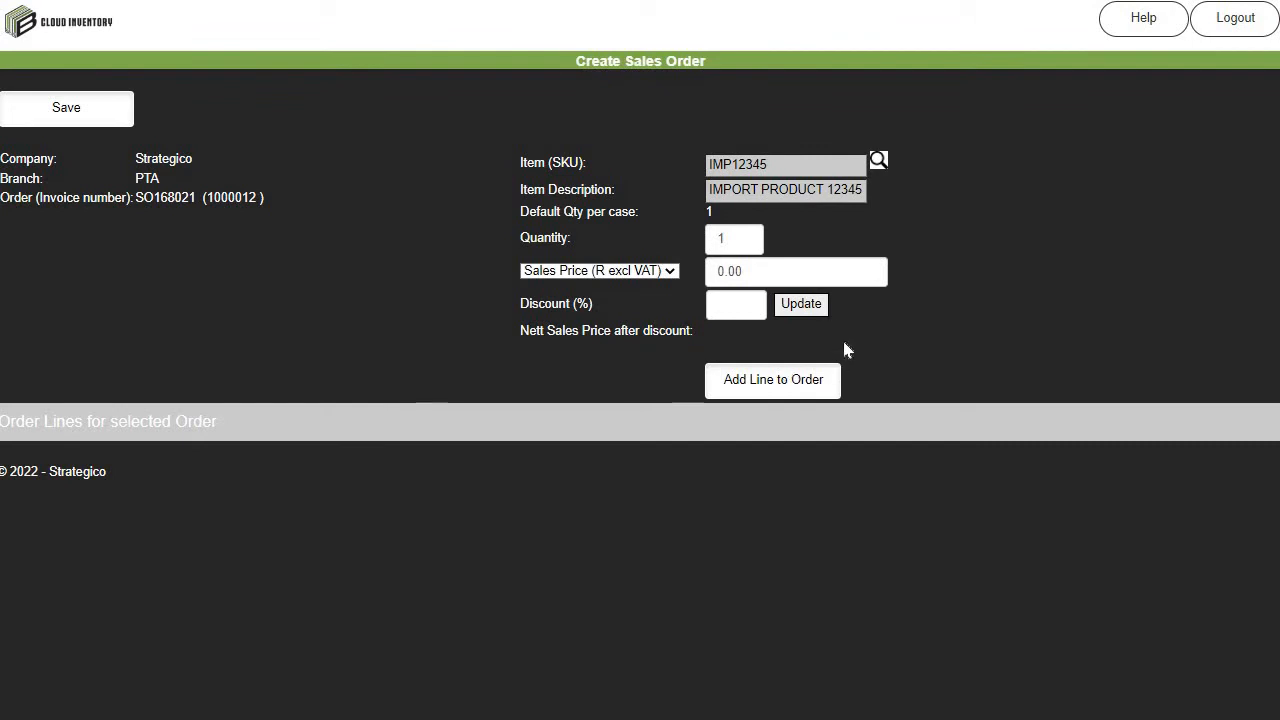
{"action": "left_click", "coordinate": [745, 242]}
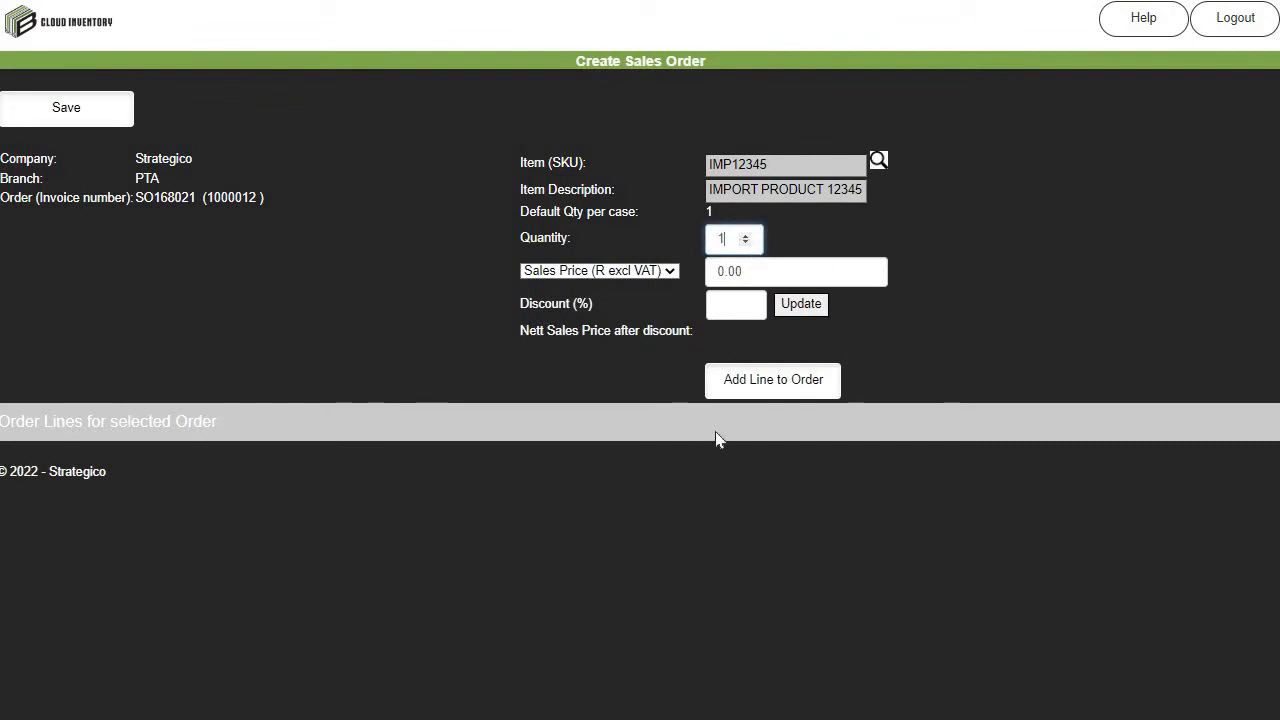
{"action": "left_click", "coordinate": [737, 380]}
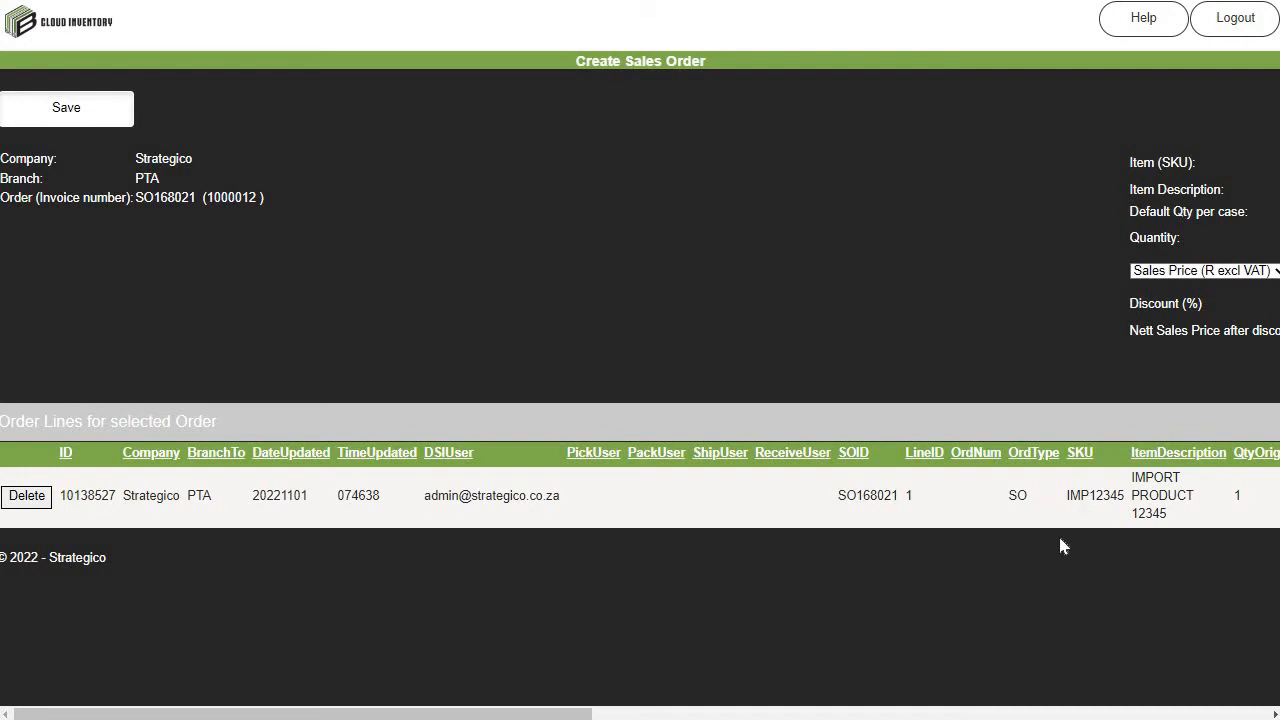
{"action": "double_click", "coordinate": [1087, 497]}
{"action": "left_click", "coordinate": [66, 112]}
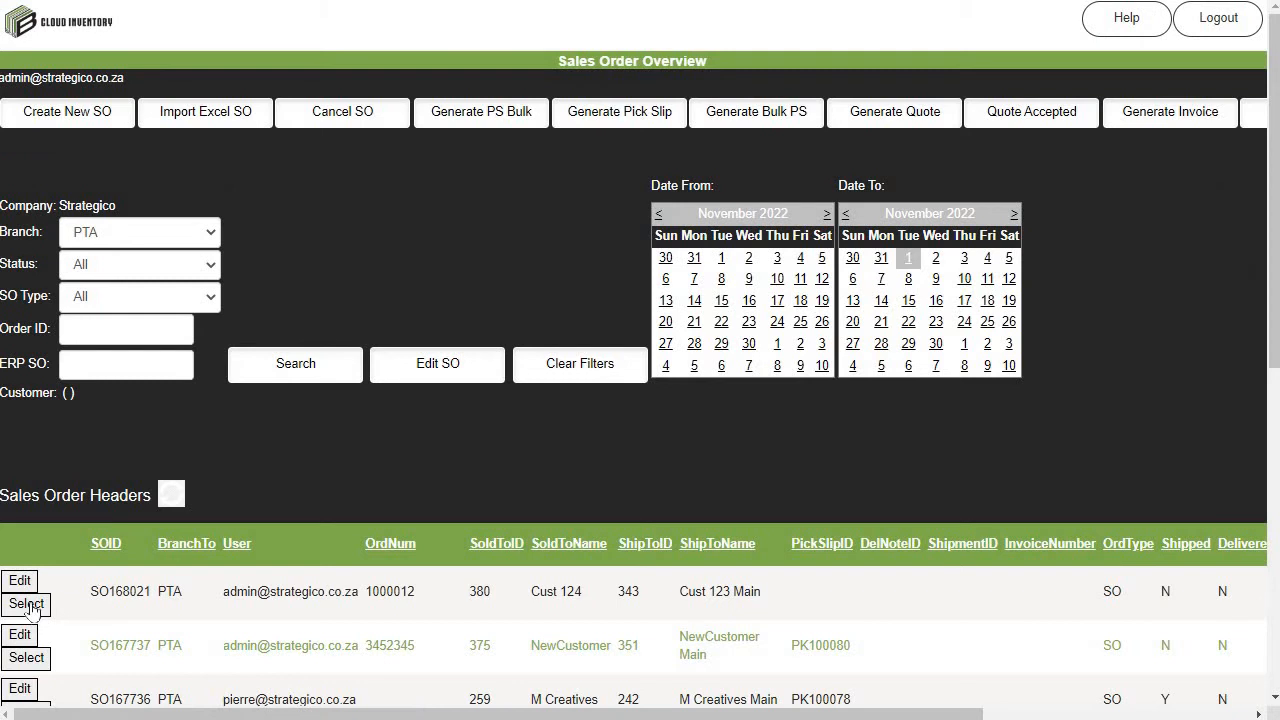
Select the new Cust 124 sales order and generate its pick slip
{"action": "left_click", "coordinate": [27, 605]}
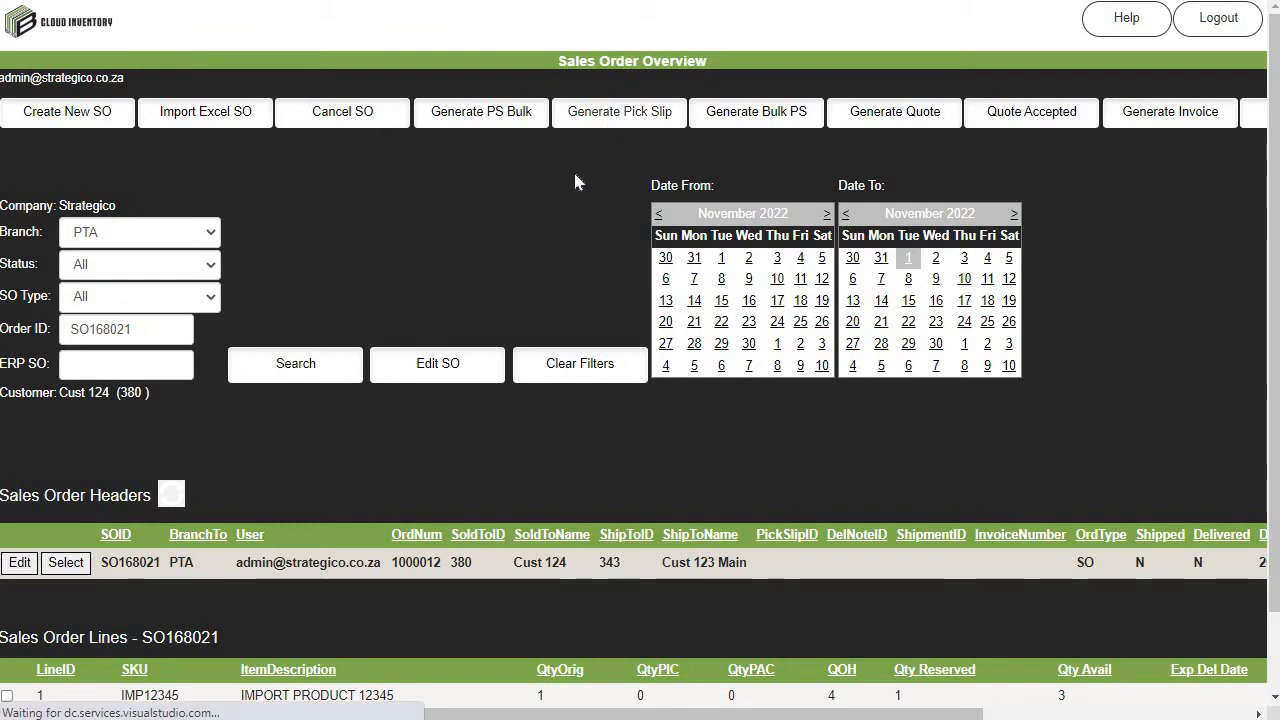
{"action": "double_click", "coordinate": [78, 447]}
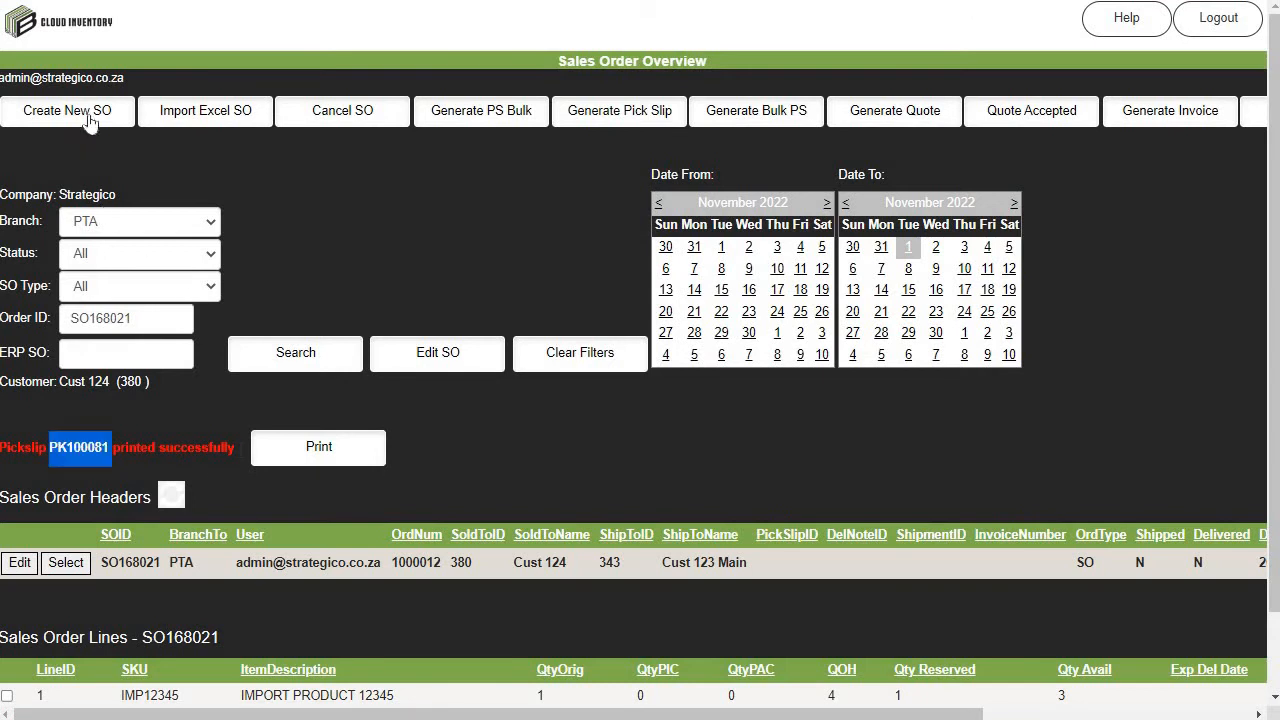
Open the newly generated pick slip and check the serial number allocated to its line
{"action": "left_click", "coordinate": [335, 451]}
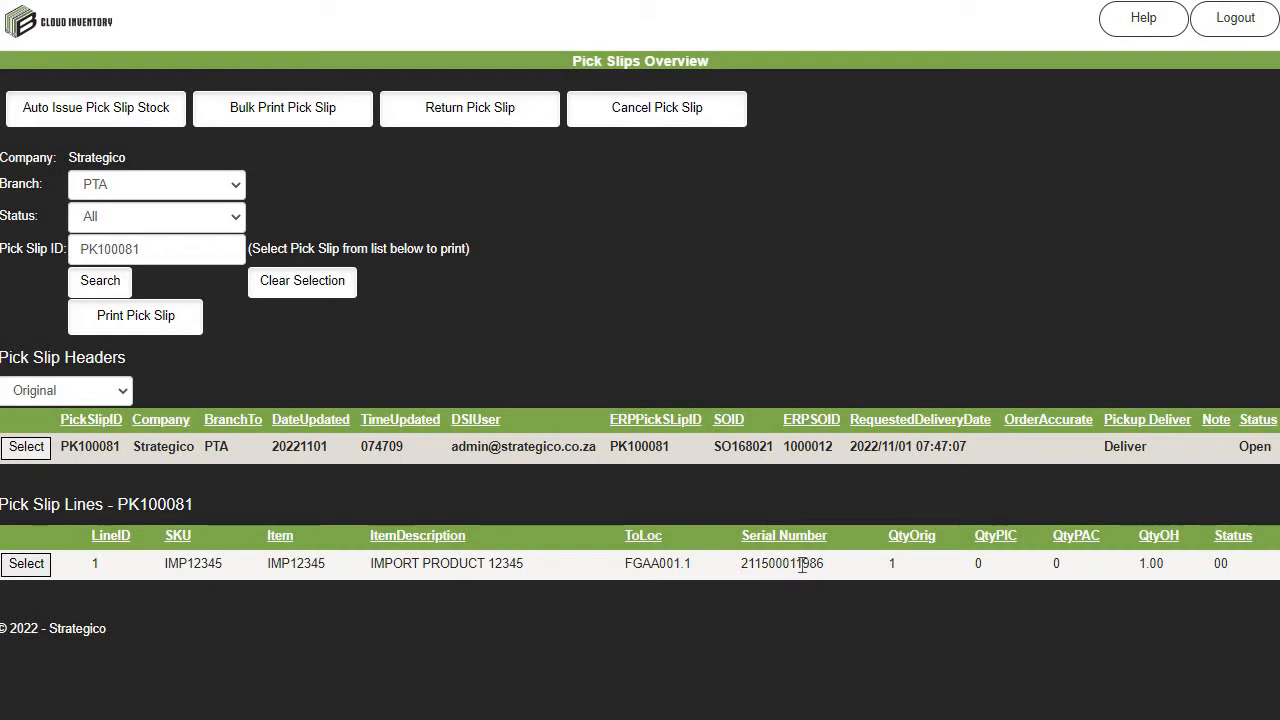
{"action": "left_click_drag", "start_coordinate": [825, 574], "coordinate": [777, 566]}
{"action": "left_click", "coordinate": [777, 570]}
Open the NewCustomer sales order in the sales order overview to review its line and reserved quantity
{"action": "left_click", "coordinate": [88, 32]}
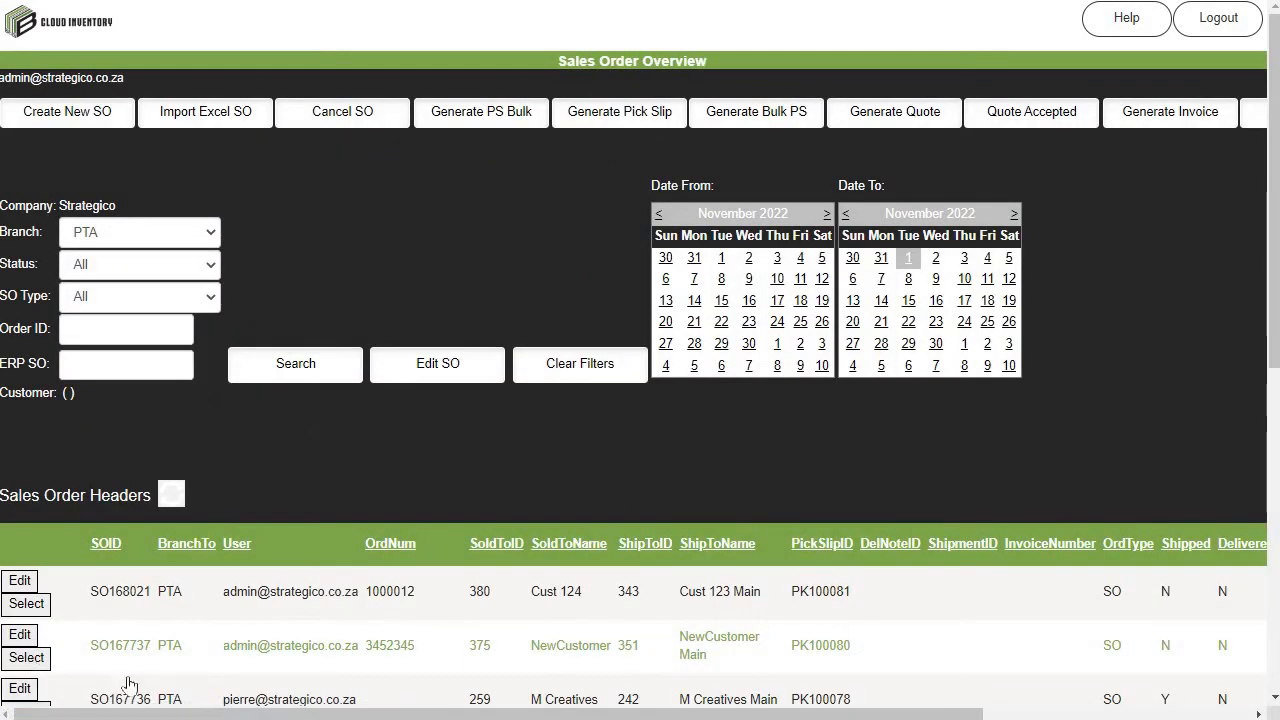
{"action": "left_click", "coordinate": [128, 680]}
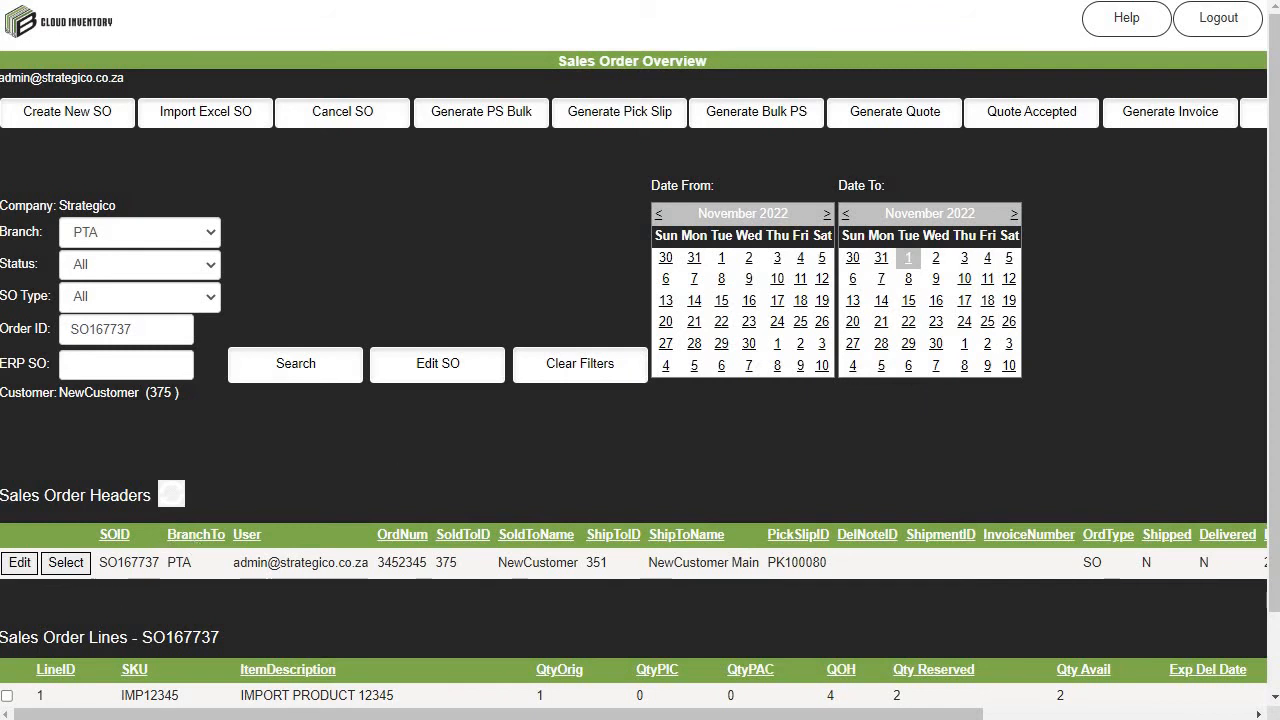
Open the NewCustomer order's printed pick slip, check its line's serial number and auto-issue the pick slip stock
{"action": "left_click", "coordinate": [68, 30]}
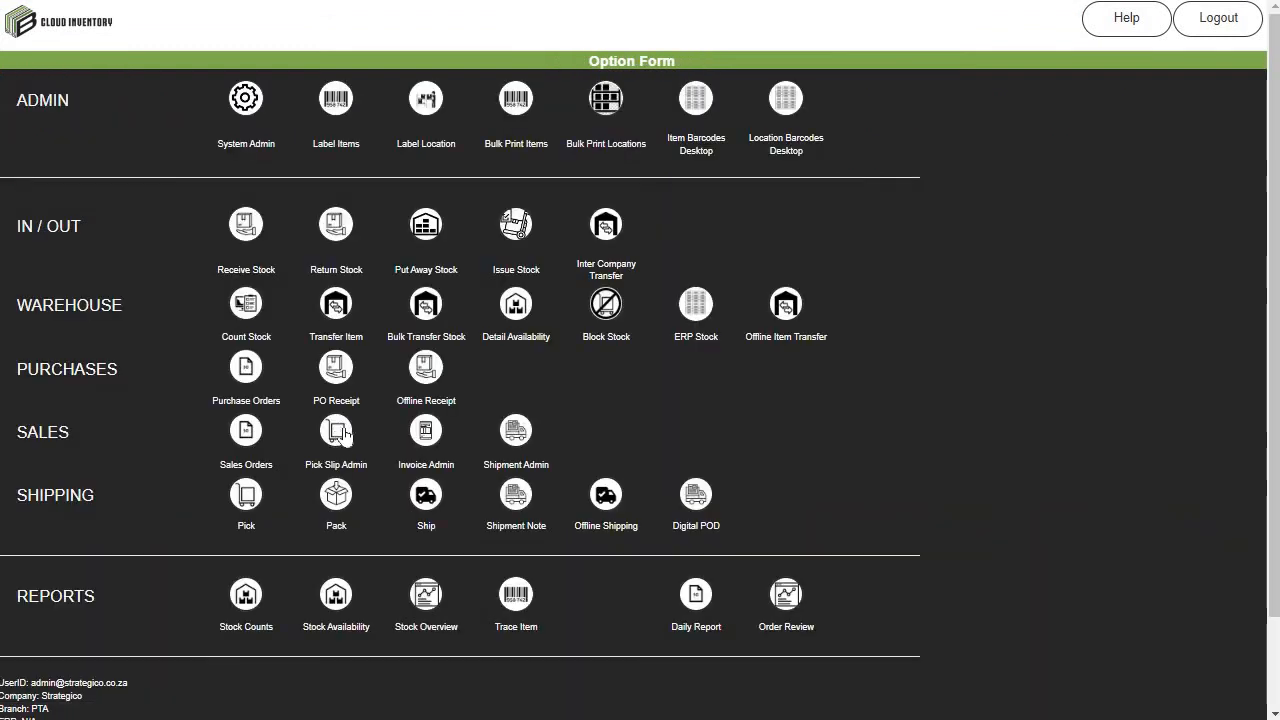
{"action": "left_click", "coordinate": [340, 432]}
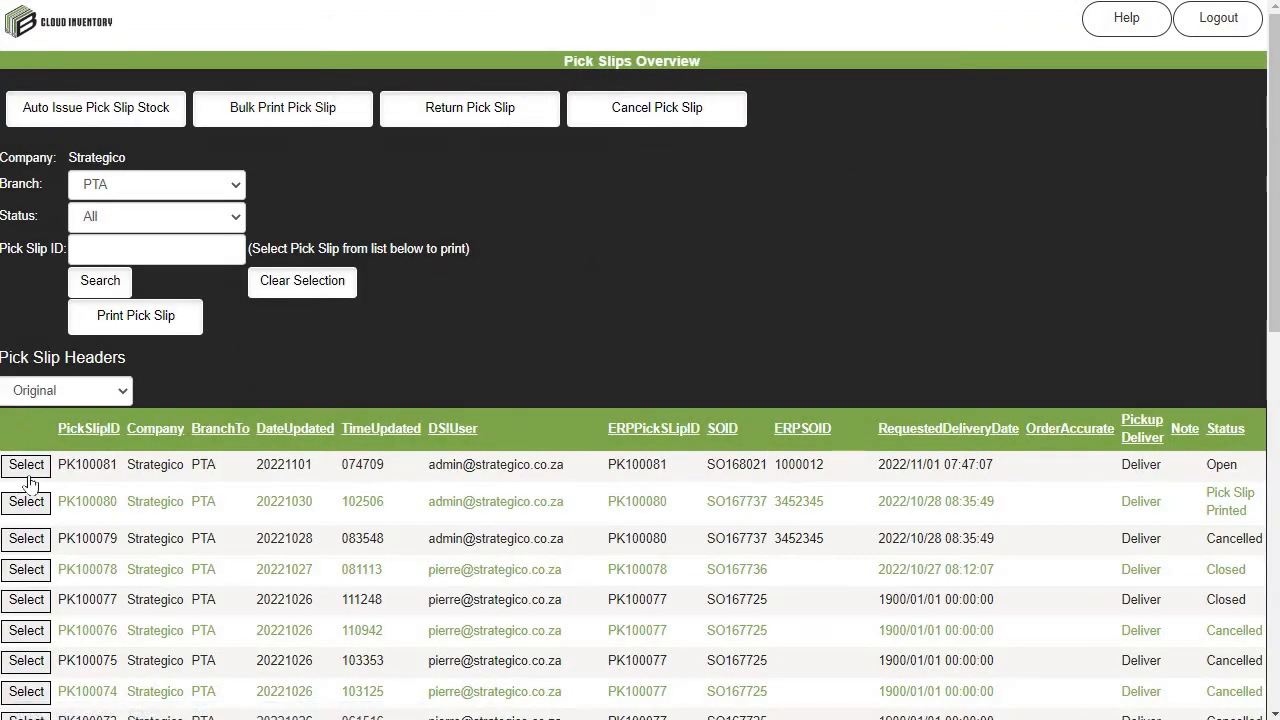
{"action": "left_click", "coordinate": [27, 472]}
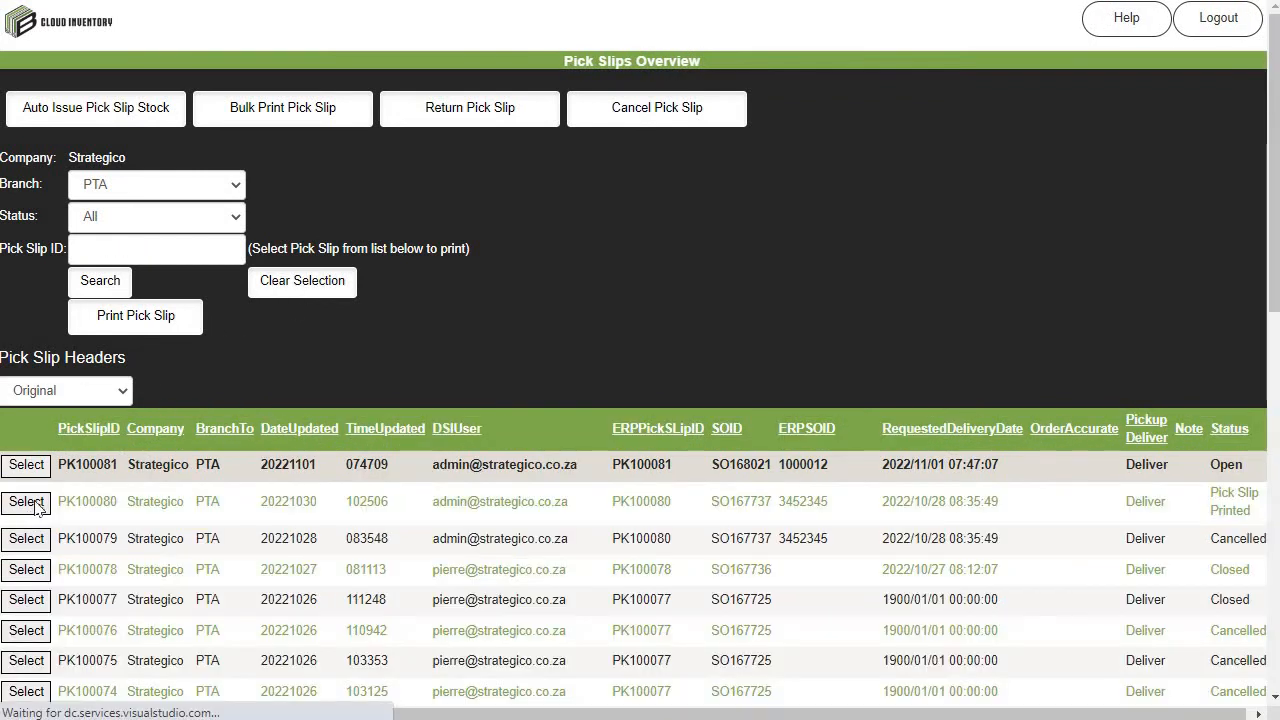
{"action": "left_click", "coordinate": [32, 503]}
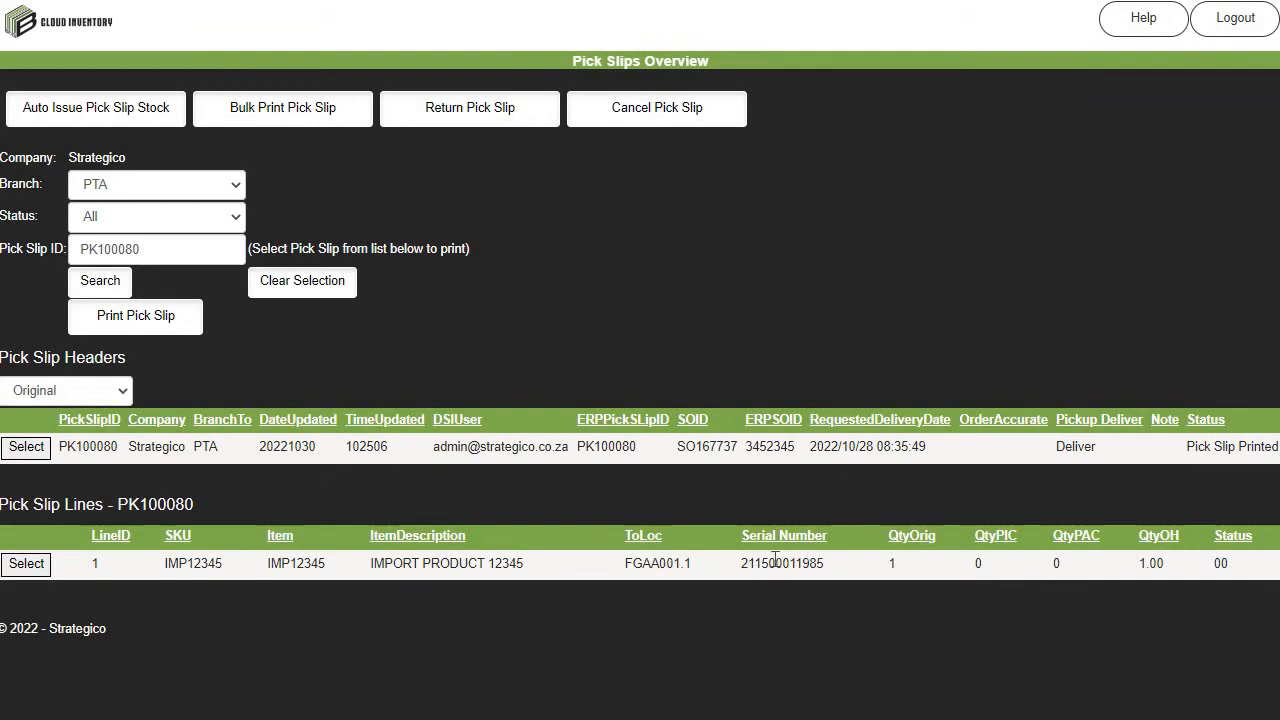
{"action": "double_click", "coordinate": [810, 566]}
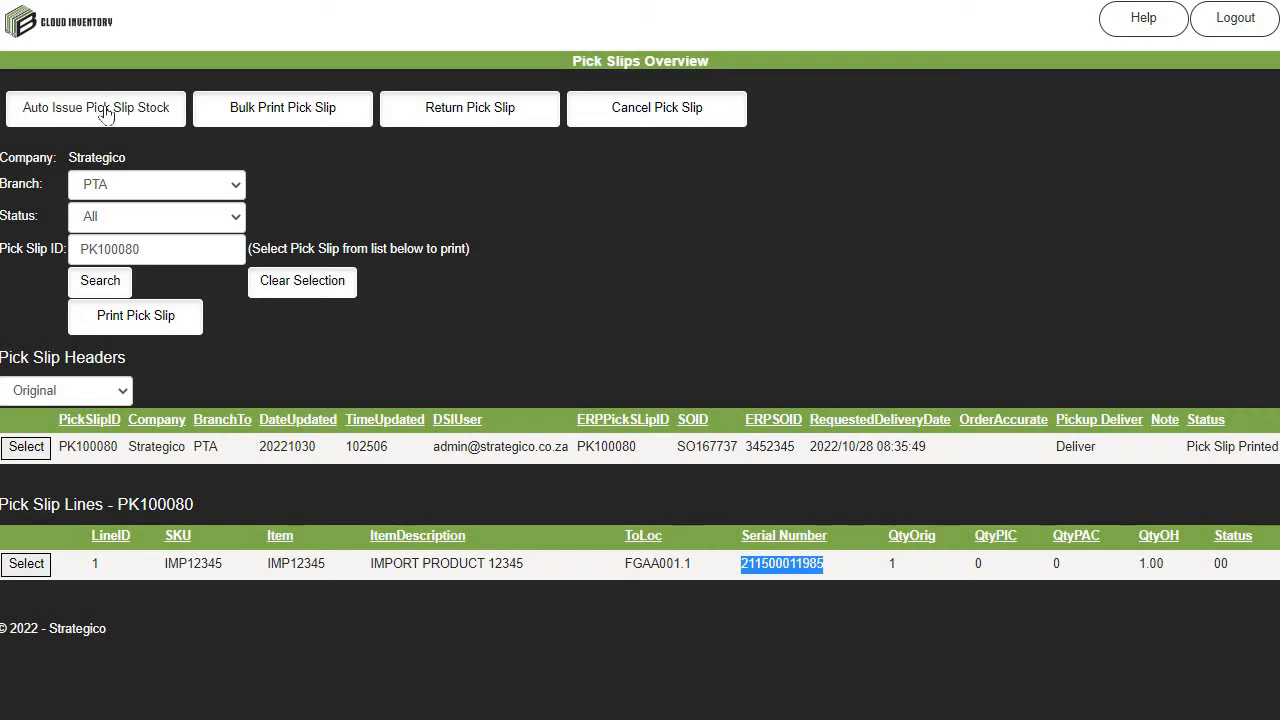
{"action": "left_click", "coordinate": [108, 112]}
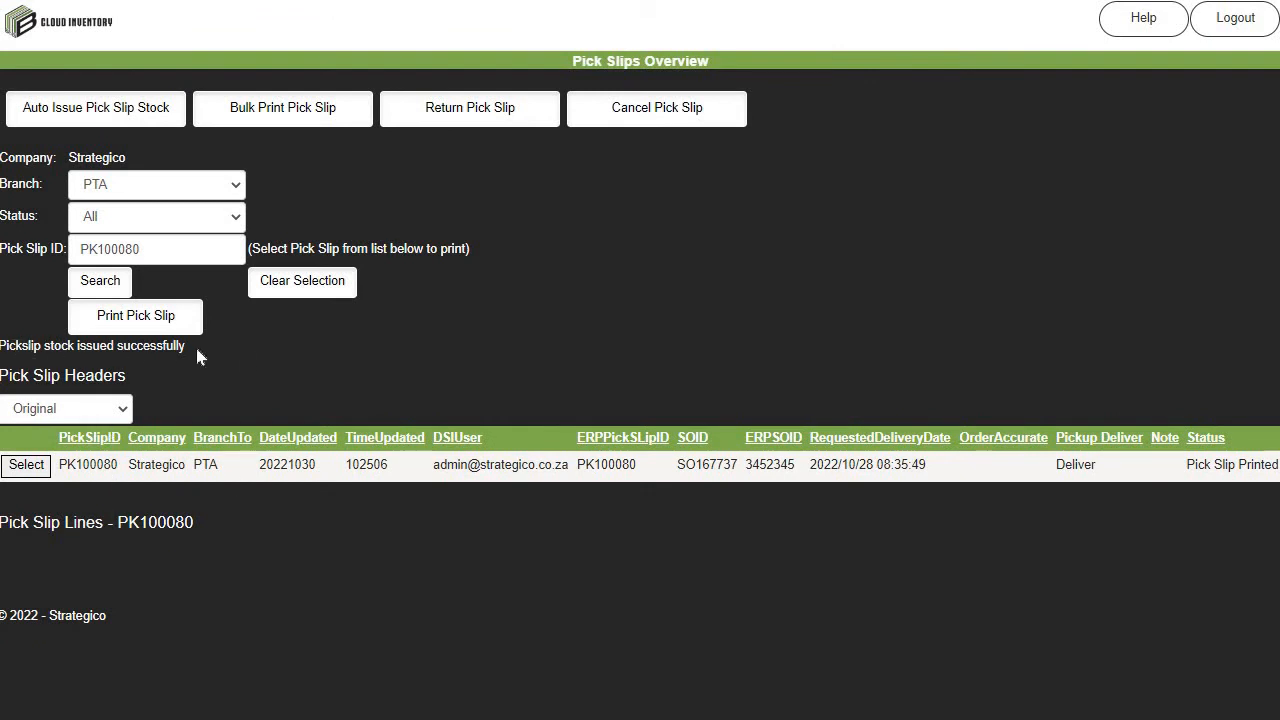
Review the remaining IMP12345 serial numbers and their reserved quantities in the detail availability list
{"action": "left_click", "coordinate": [60, 34]}
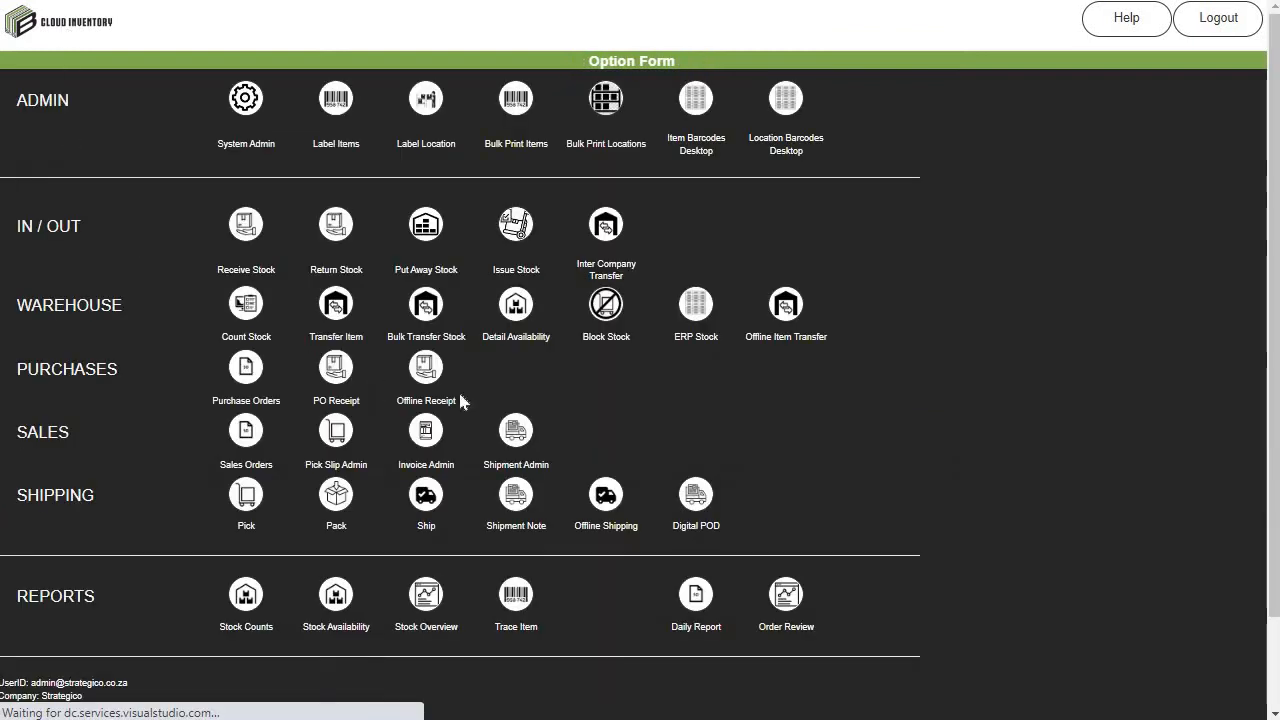
{"action": "left_click", "coordinate": [516, 308]}
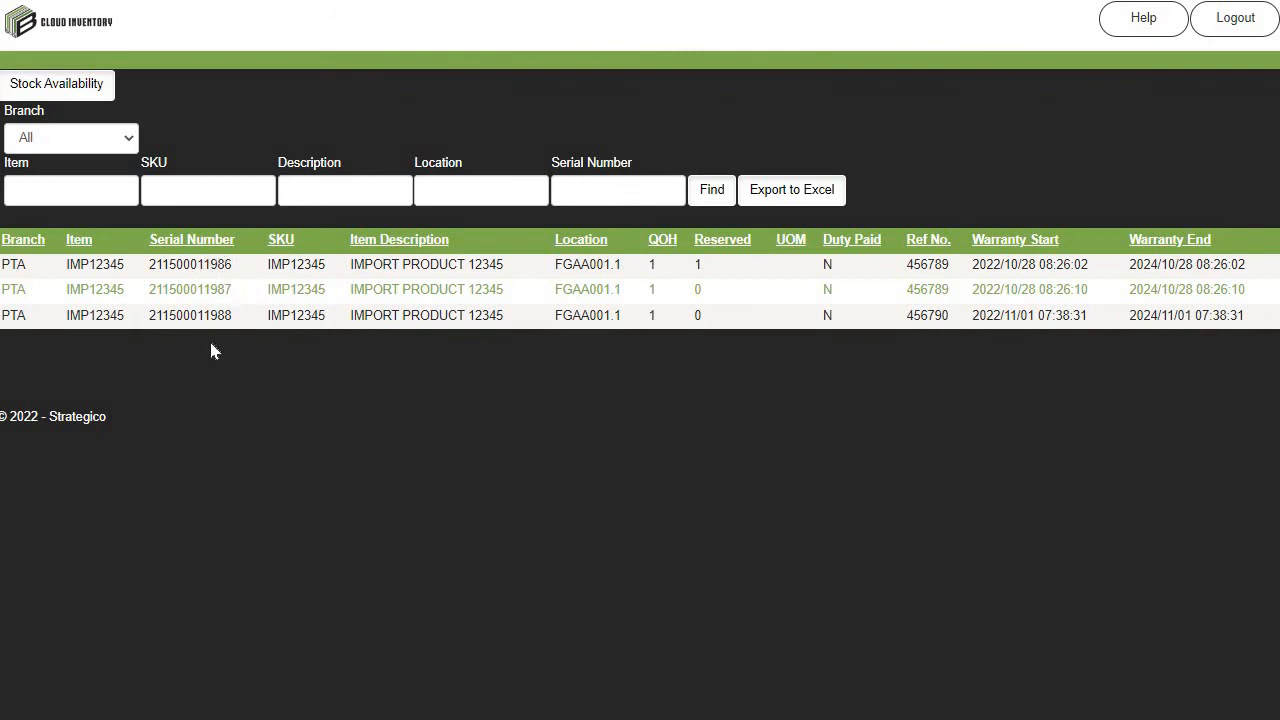
{"action": "left_click", "coordinate": [84, 33]}
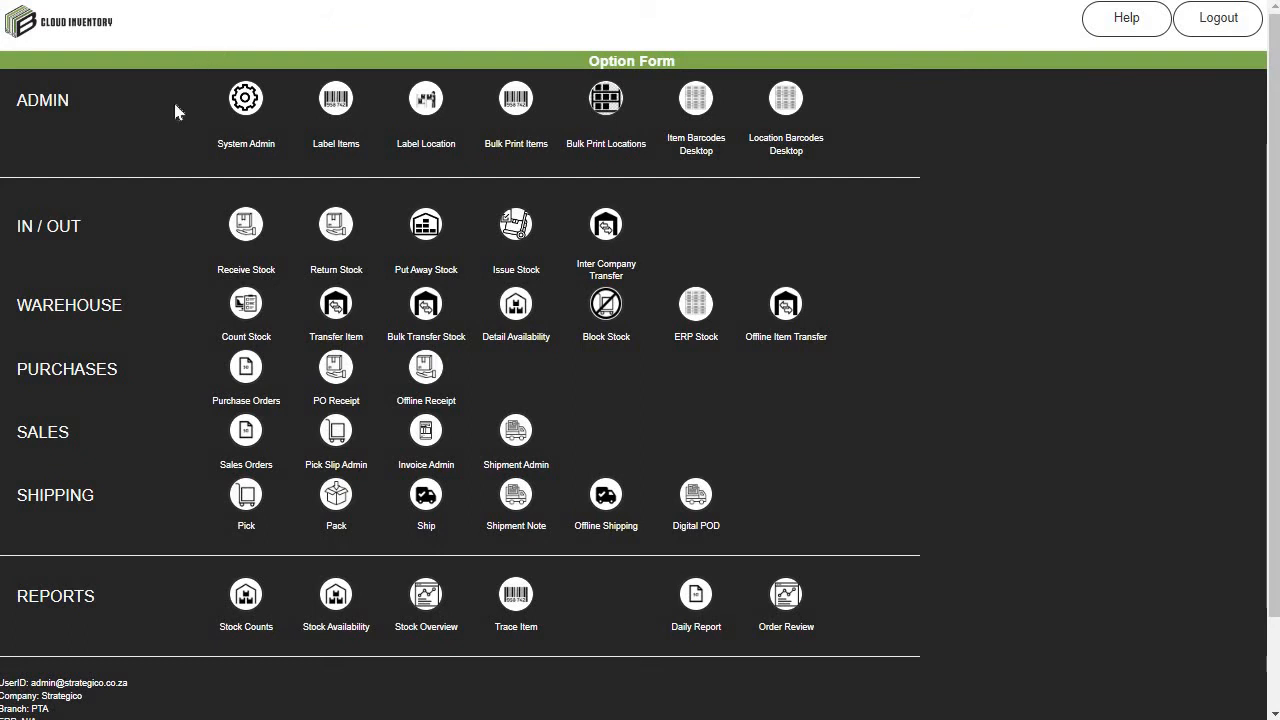
Record item IMP12345 through Return Stock into location FGAA001.1
{"action": "left_click", "coordinate": [335, 235]}
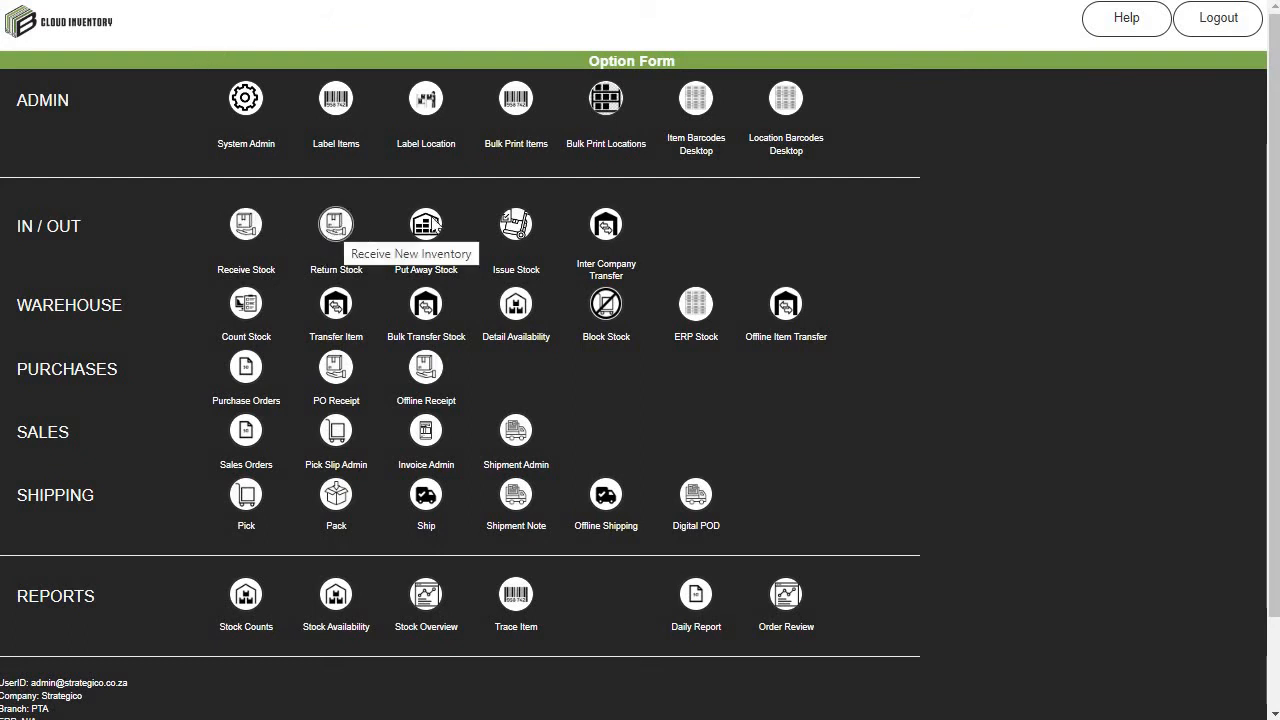
{"action": "left_click", "coordinate": [335, 232]}
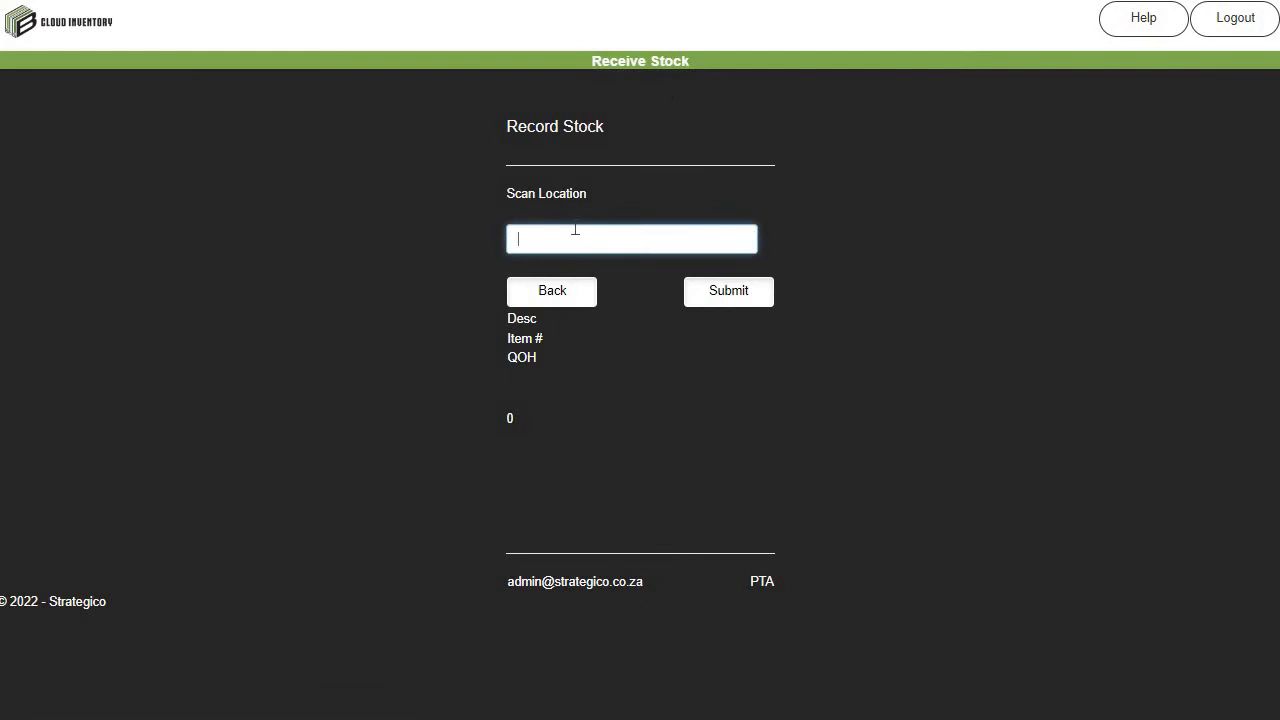
{"action": "type", "text": "fg"}
{"action": "left_click", "coordinate": [643, 289]}
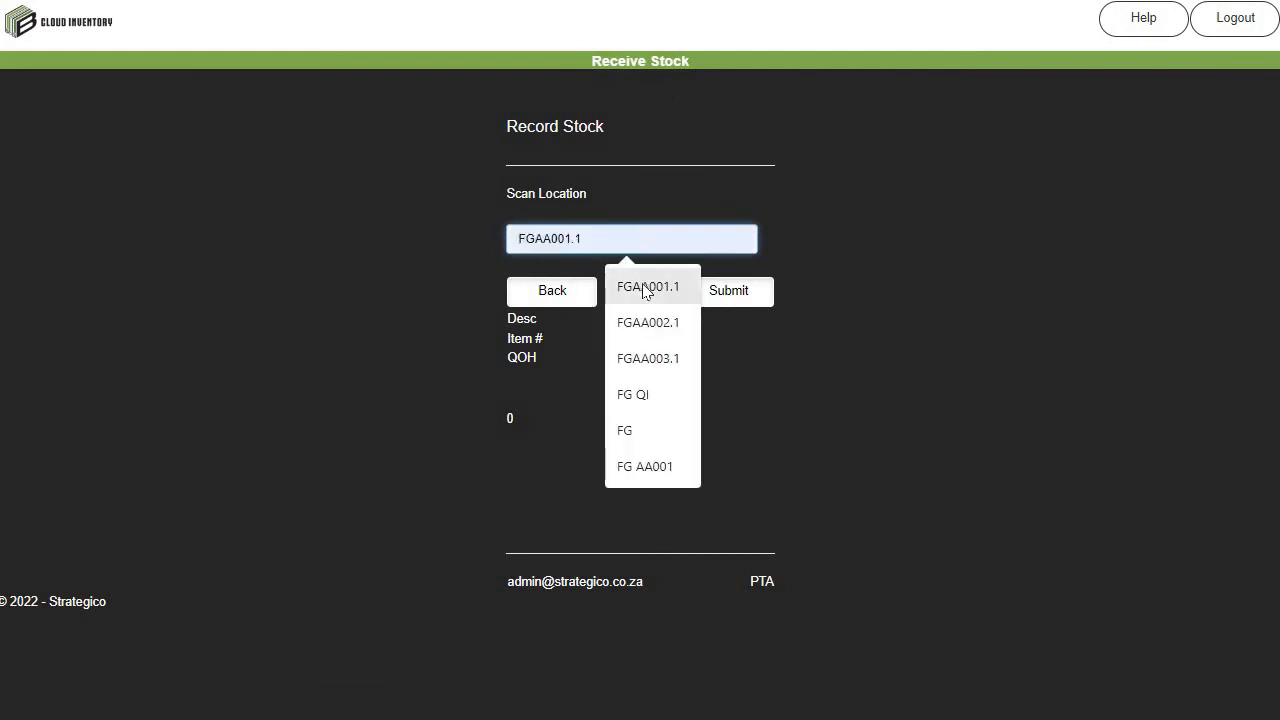
{"action": "left_click", "coordinate": [725, 299]}
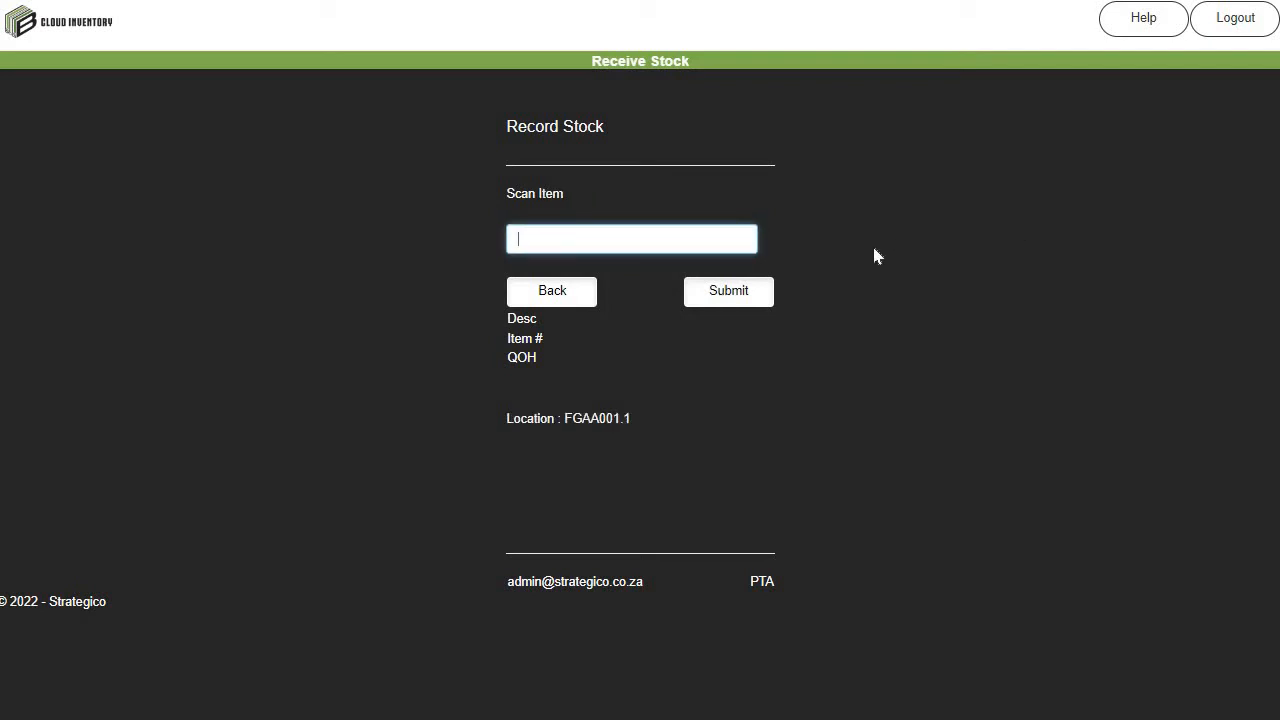
{"action": "type", "text": "IM"}
{"action": "left_click", "coordinate": [703, 288]}
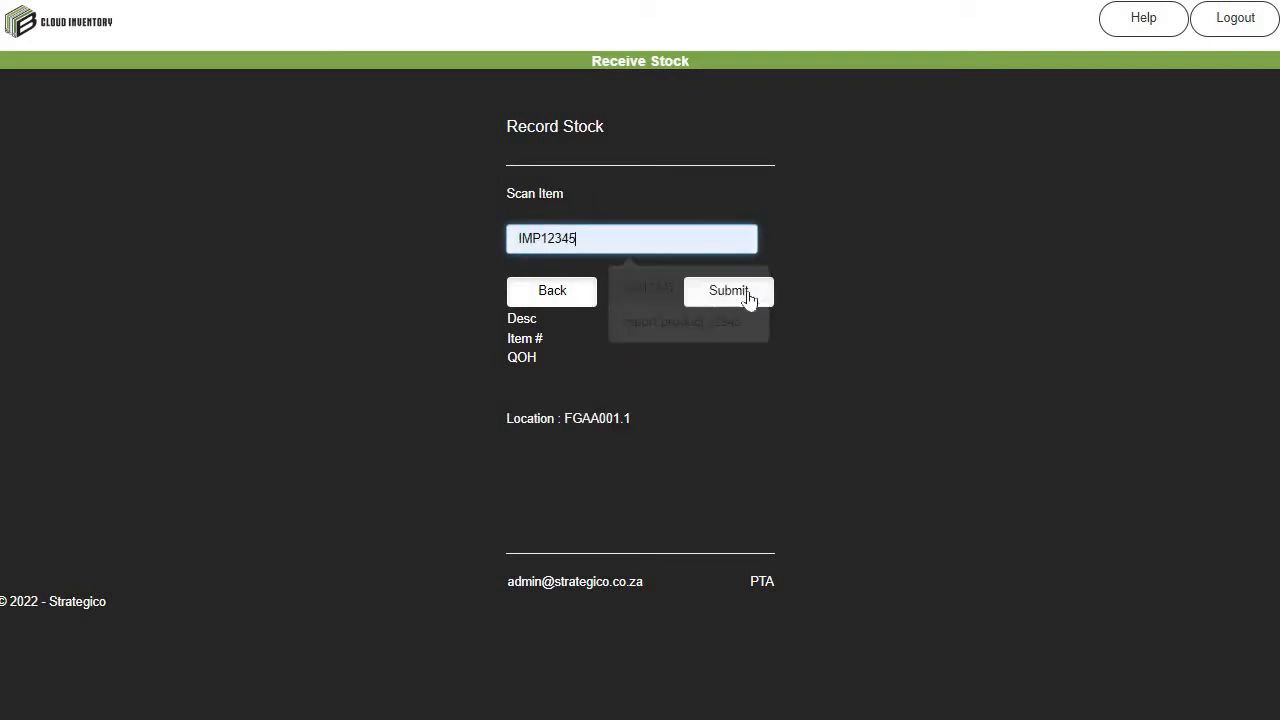
{"action": "left_click", "coordinate": [955, 243]}
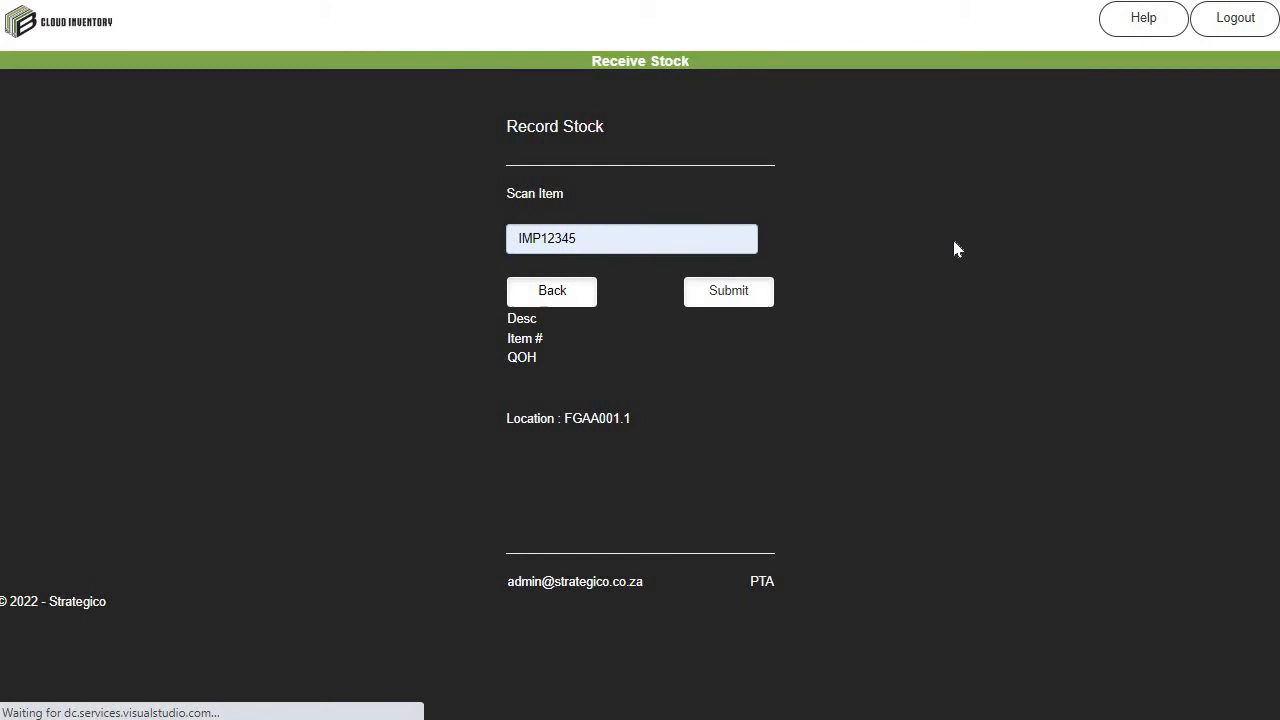
Check the serial number recorded for the returned IMP12345 item and look up the stock in detail availability
{"action": "double_click", "coordinate": [593, 250]}
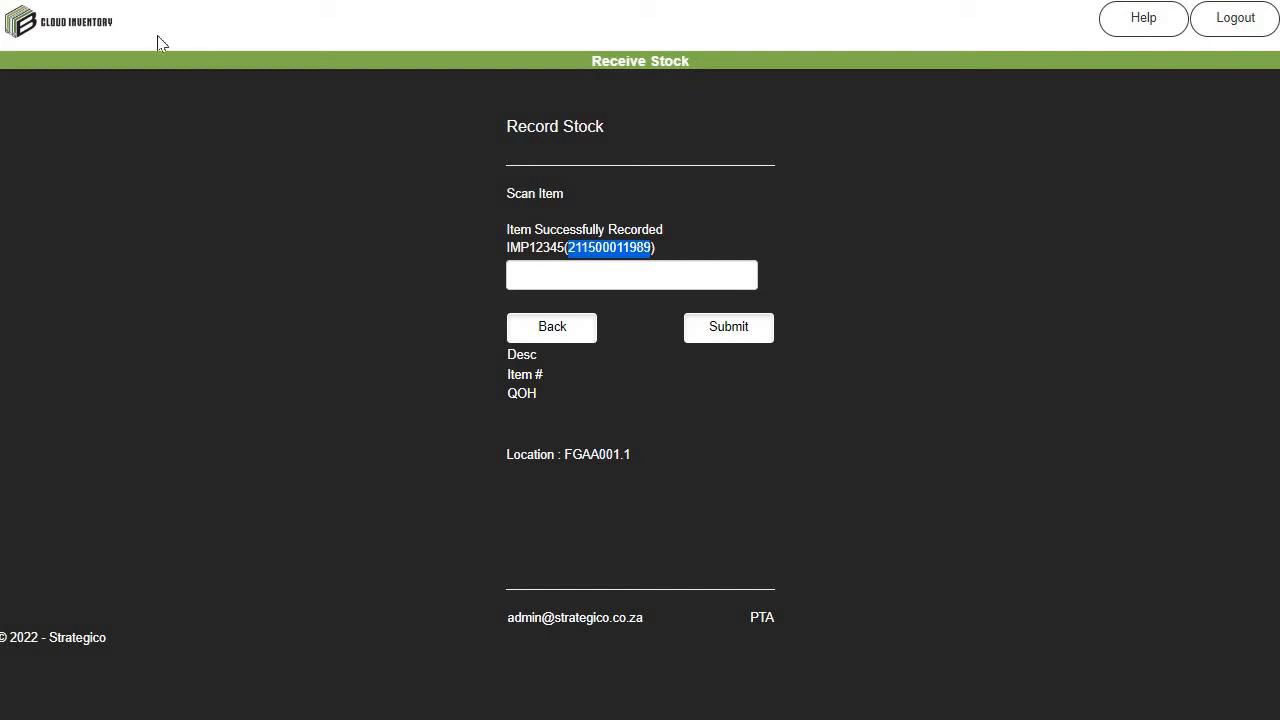
{"action": "left_click", "coordinate": [80, 28]}
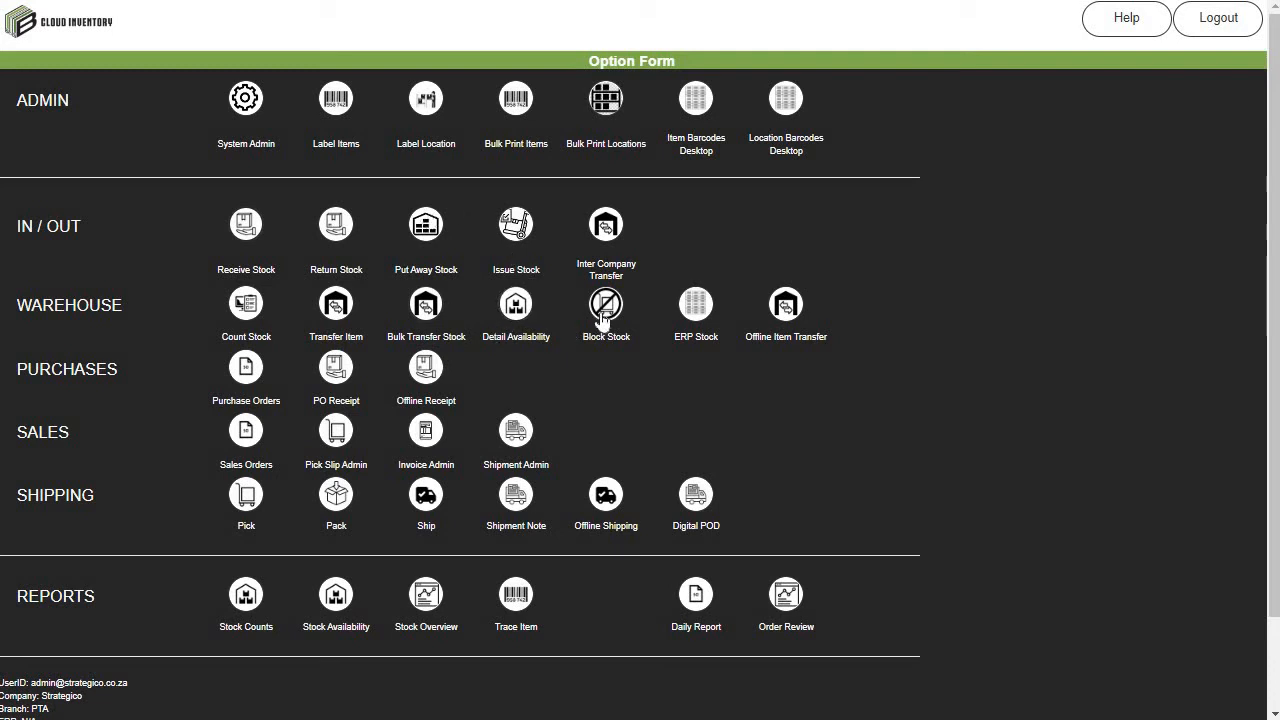
{"action": "left_click", "coordinate": [516, 310]}
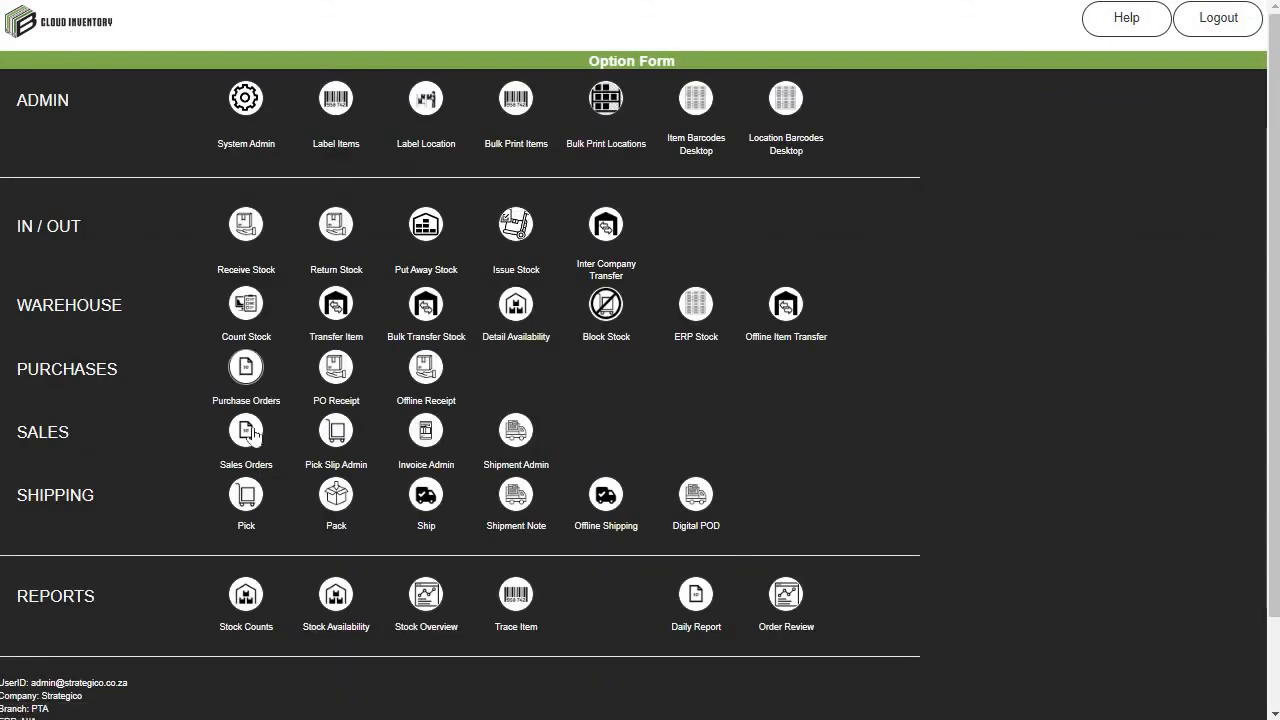
Create a sales order for Cust 125 at site Cust 1234 Main with an order number, reference JOB123 and a customer PO number
{"action": "left_click", "coordinate": [246, 430]}
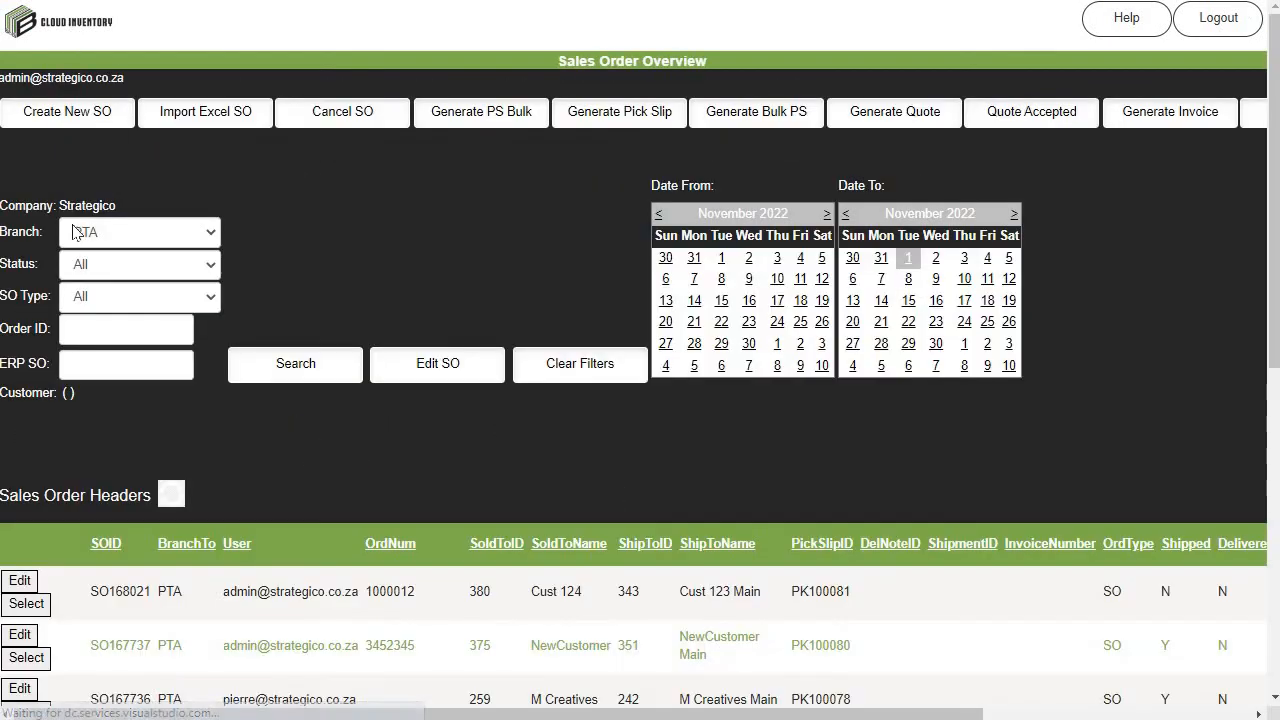
{"action": "left_click", "coordinate": [77, 106]}
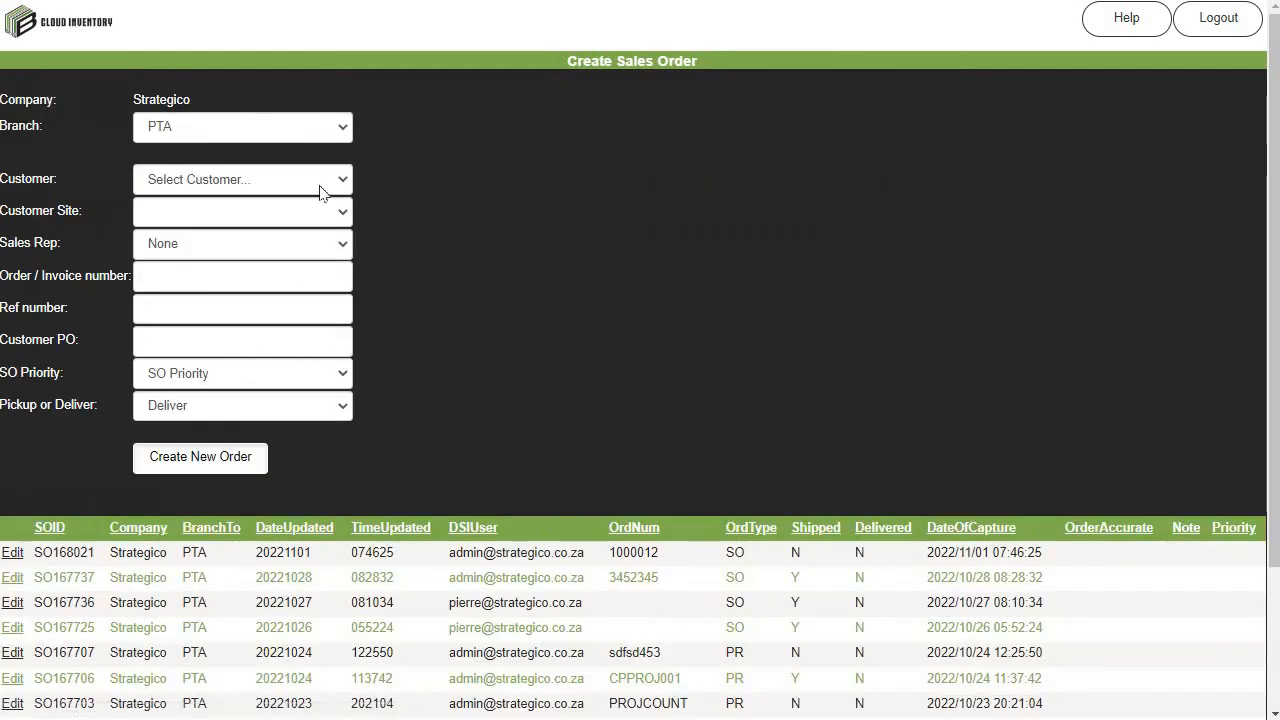
{"action": "left_click", "coordinate": [320, 185]}
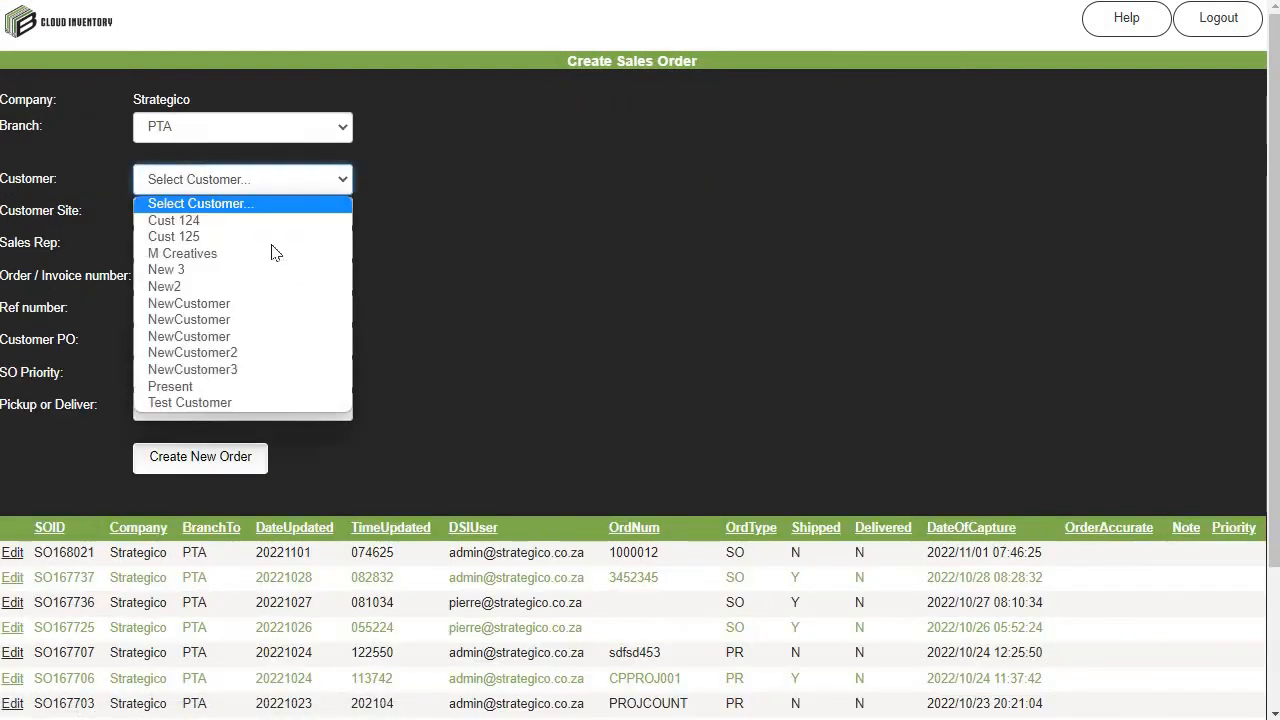
{"action": "left_click", "coordinate": [244, 238]}
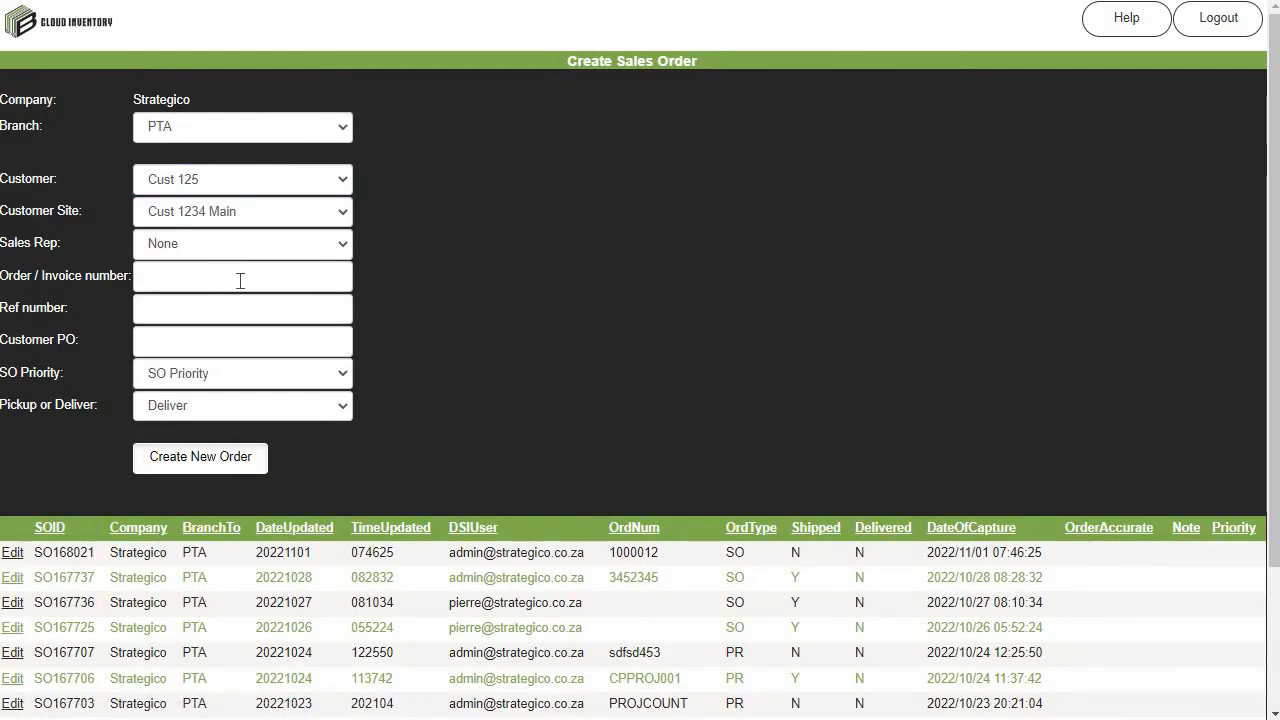
{"action": "left_click", "coordinate": [240, 281]}
{"action": "left_click", "coordinate": [276, 404]}
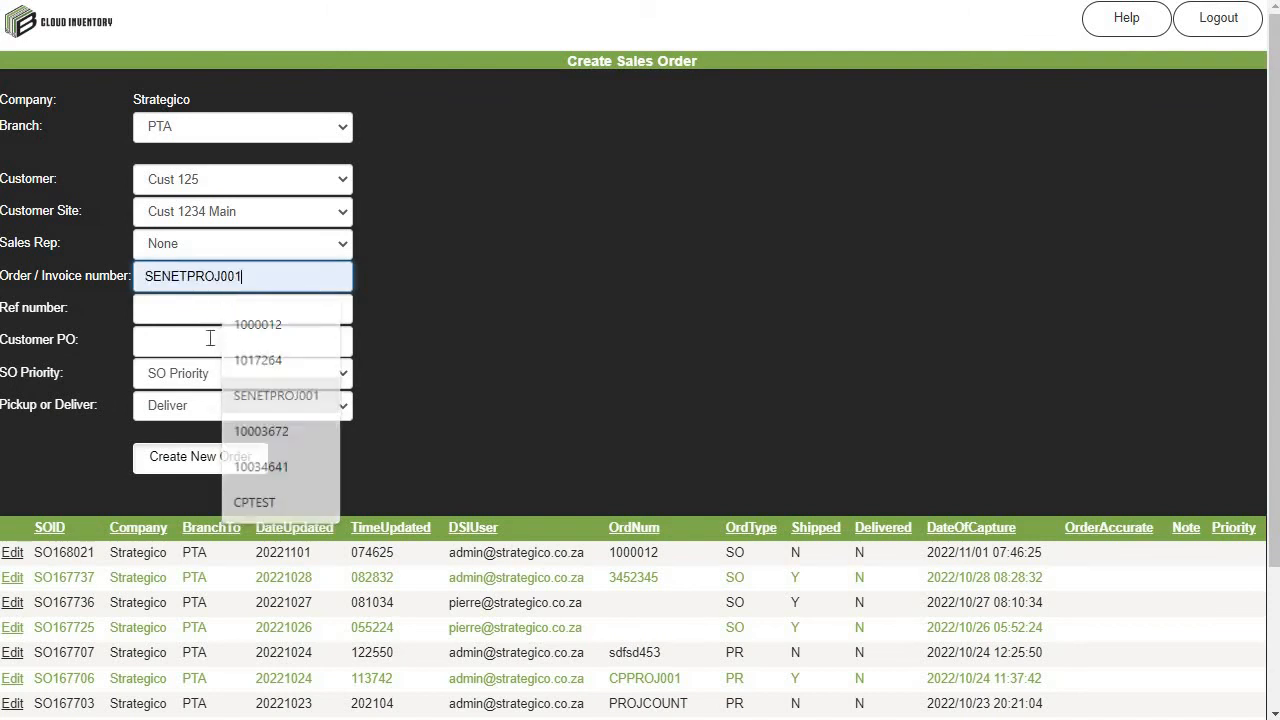
{"action": "left_click", "coordinate": [210, 314]}
{"action": "left_click", "coordinate": [251, 362]}
{"action": "left_click", "coordinate": [211, 346]}
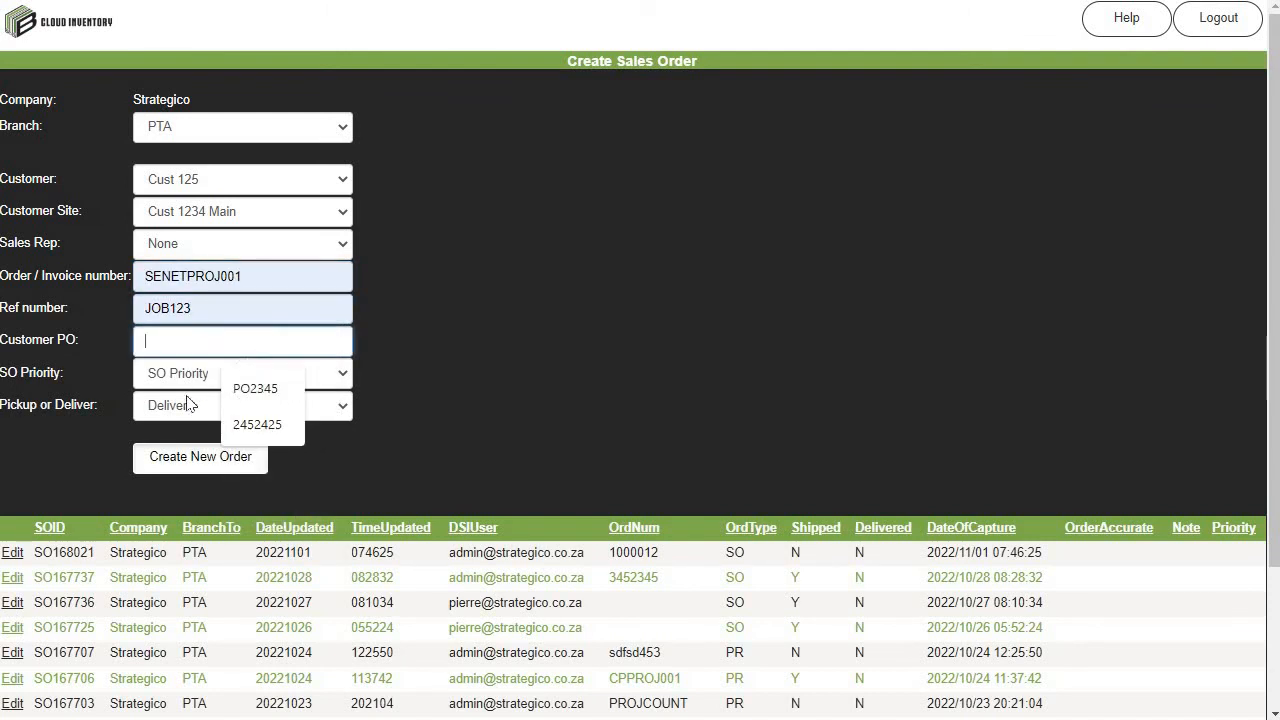
{"action": "left_click", "coordinate": [255, 388]}
{"action": "left_click", "coordinate": [468, 403]}
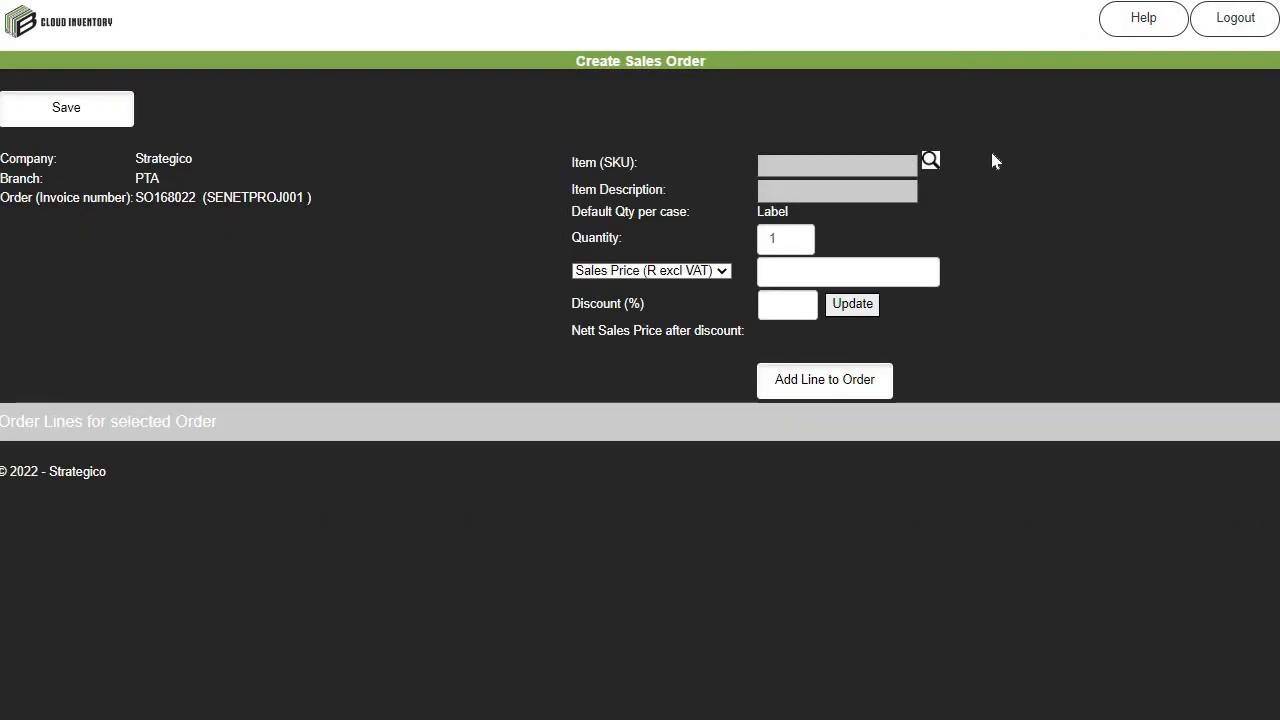
Add an order line for IMP12345 with quantity 1 to the Cust 125 sales order and save it
{"action": "left_click", "coordinate": [932, 162]}
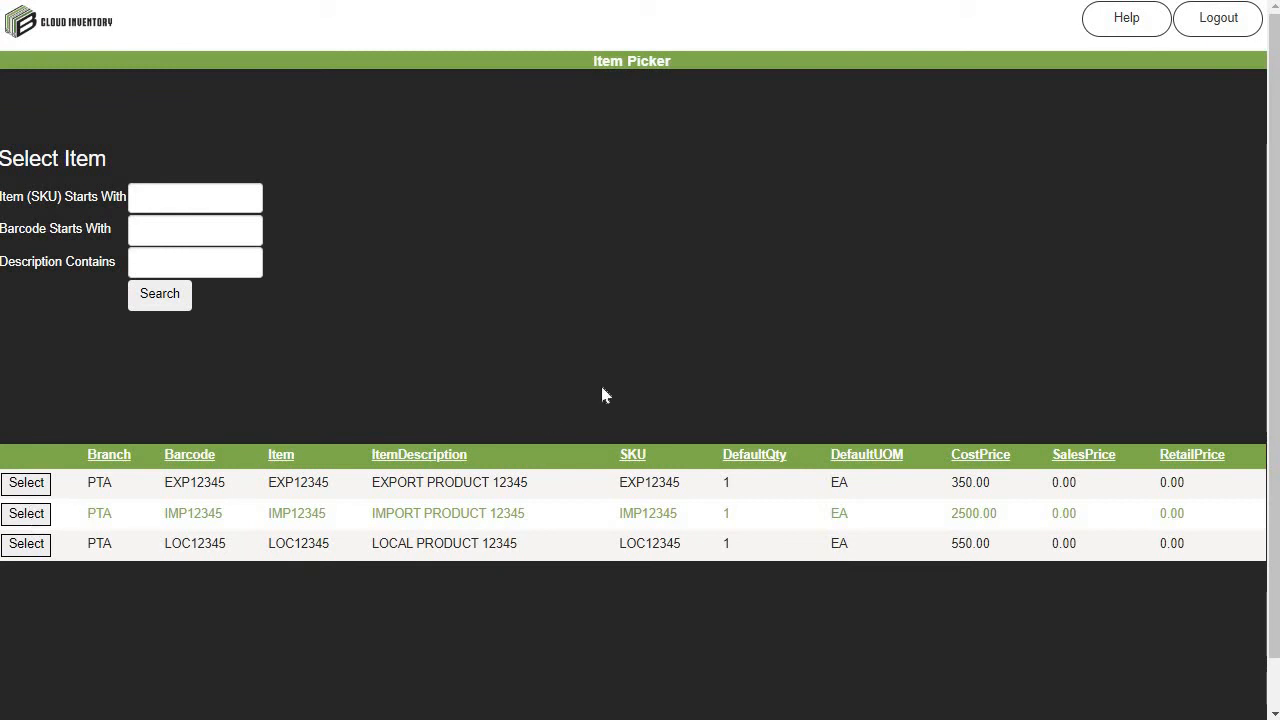
{"action": "left_click", "coordinate": [24, 515]}
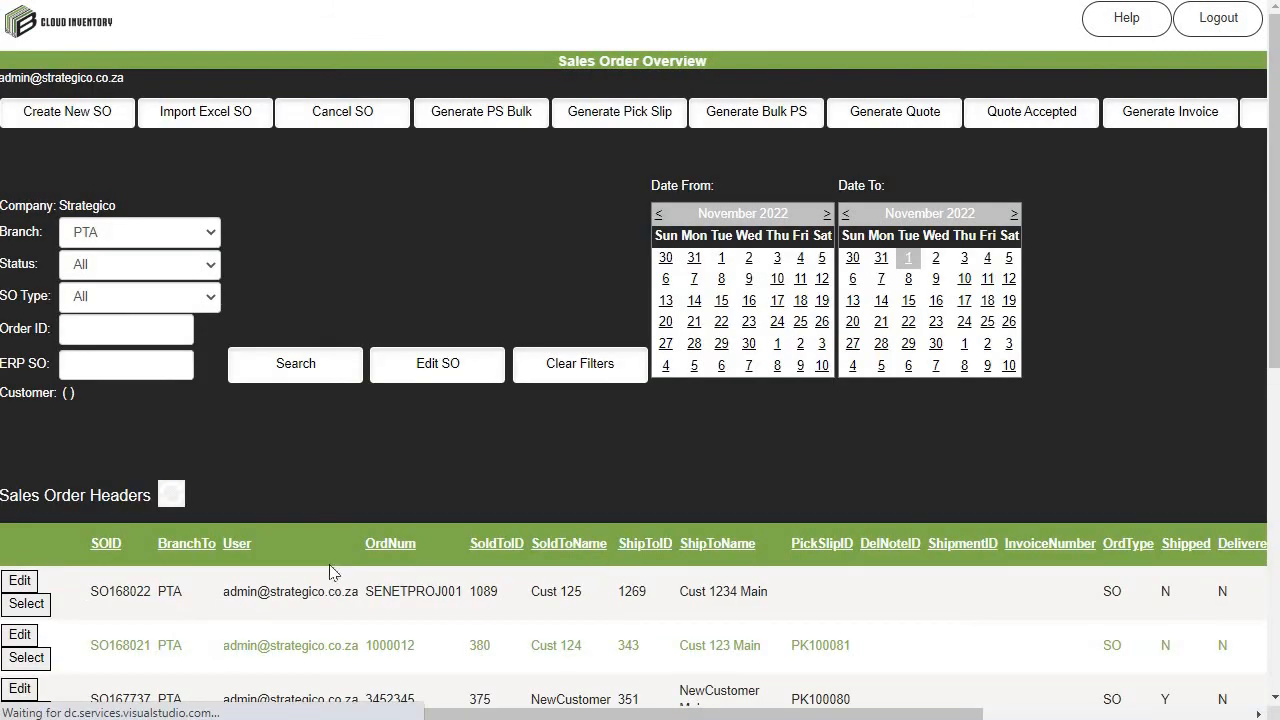
Select the new Cust 125 sales order, review its line and generate its pick slip
{"action": "left_click", "coordinate": [115, 597]}
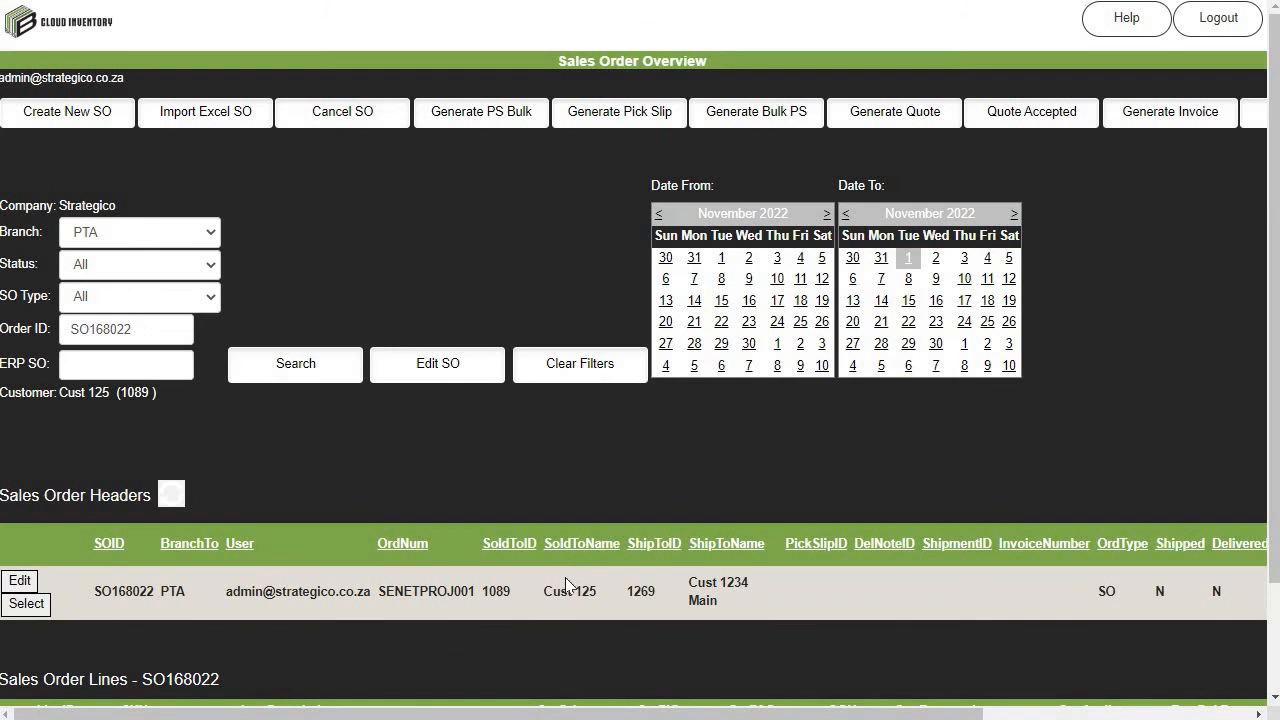
{"action": "scroll", "coordinate": [566, 585], "scroll_direction": "down", "scroll_amount": 2}
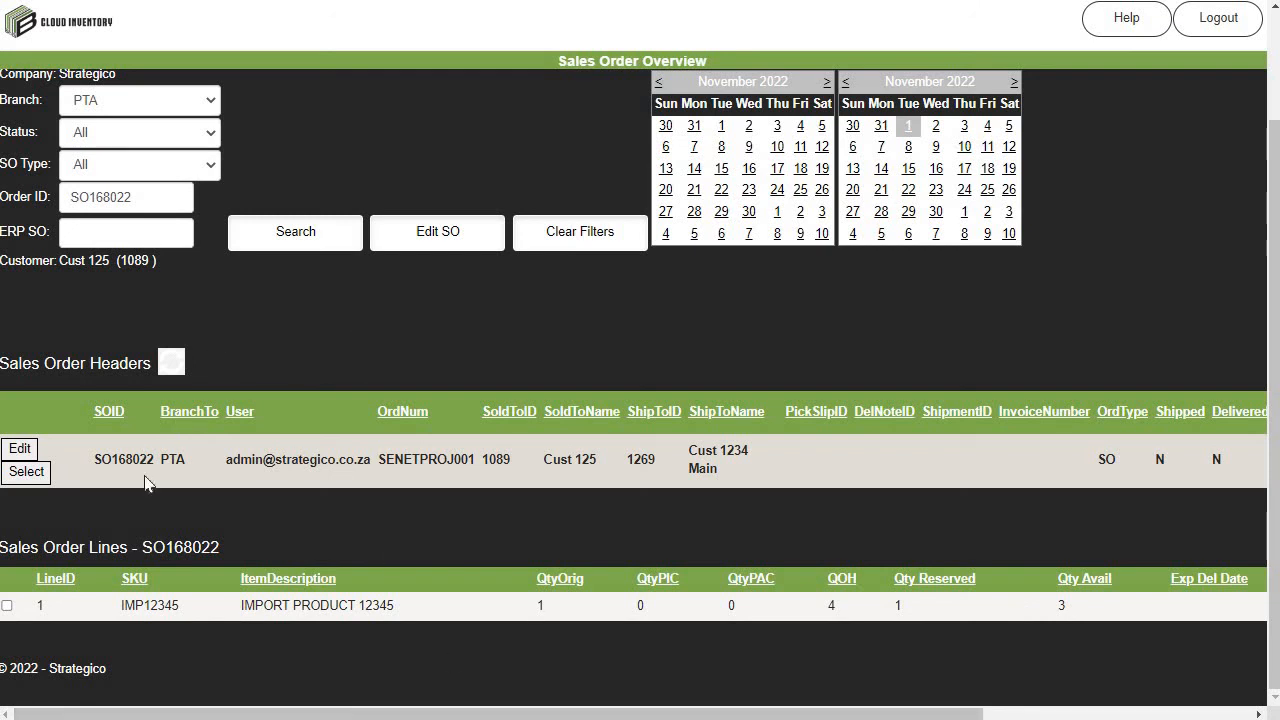
{"action": "scroll", "coordinate": [145, 483], "scroll_direction": "up", "scroll_amount": 2}
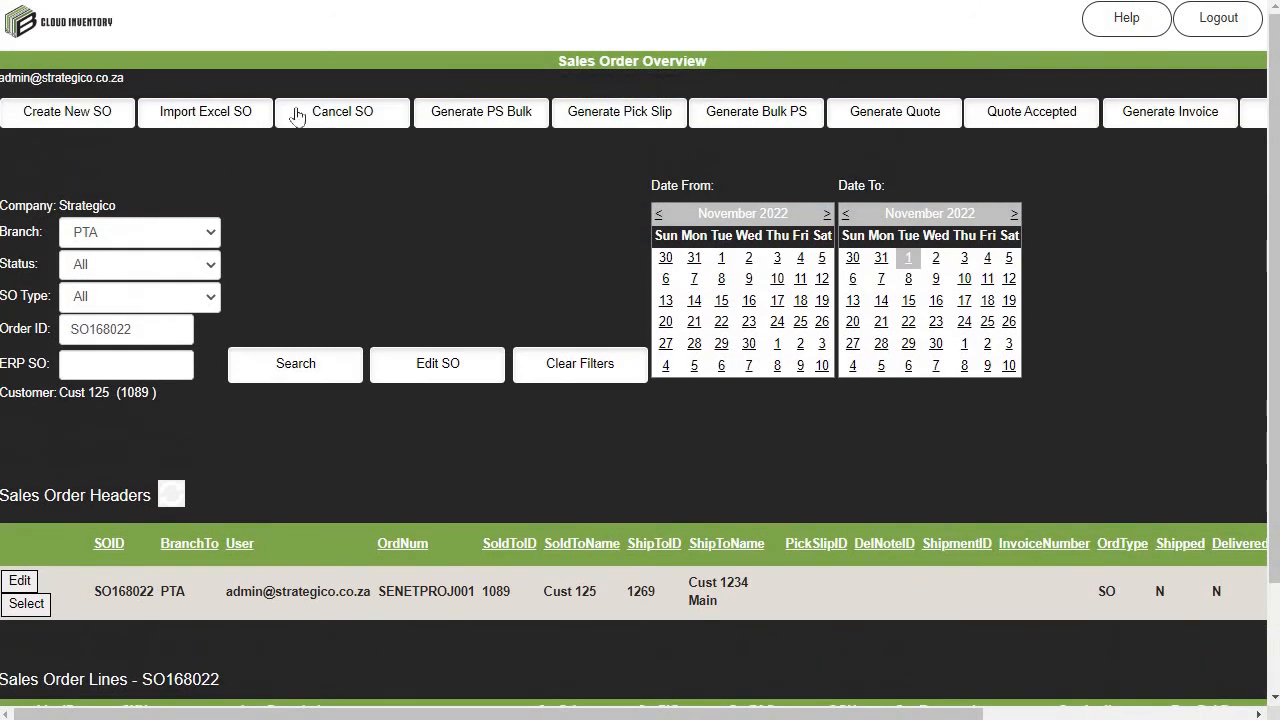
{"action": "left_click", "coordinate": [608, 118]}
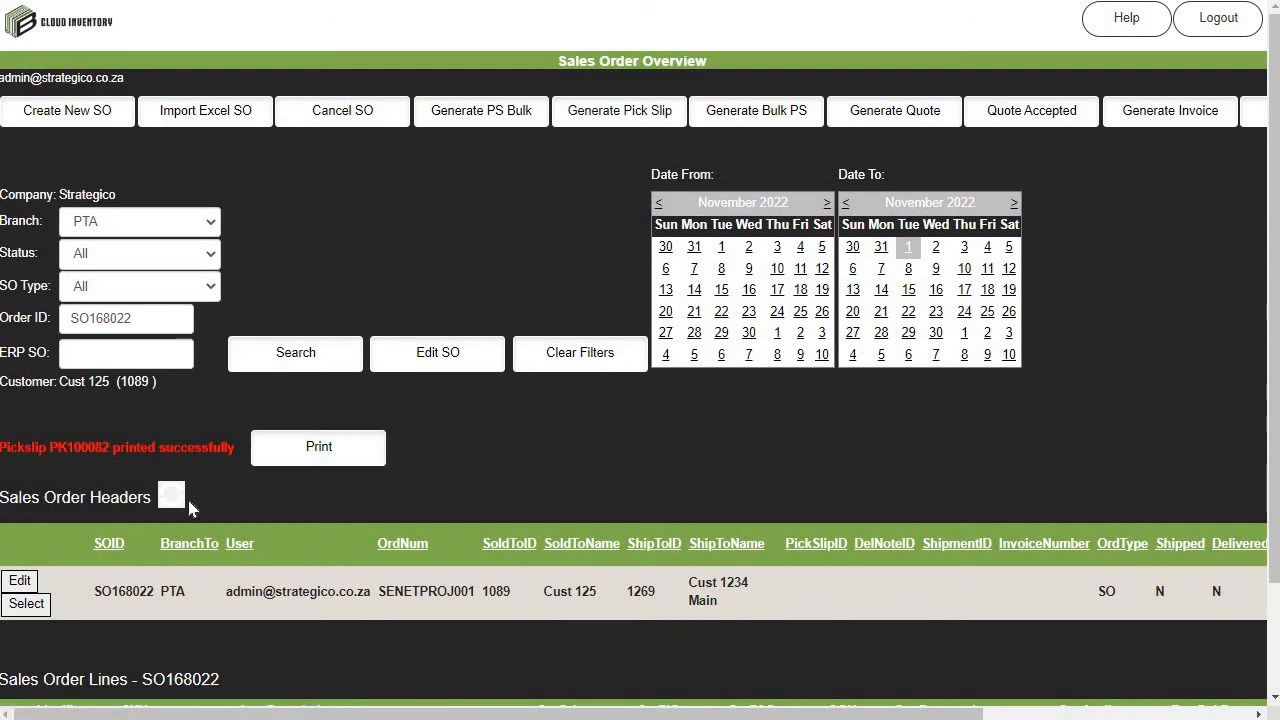
{"action": "double_click", "coordinate": [79, 447]}
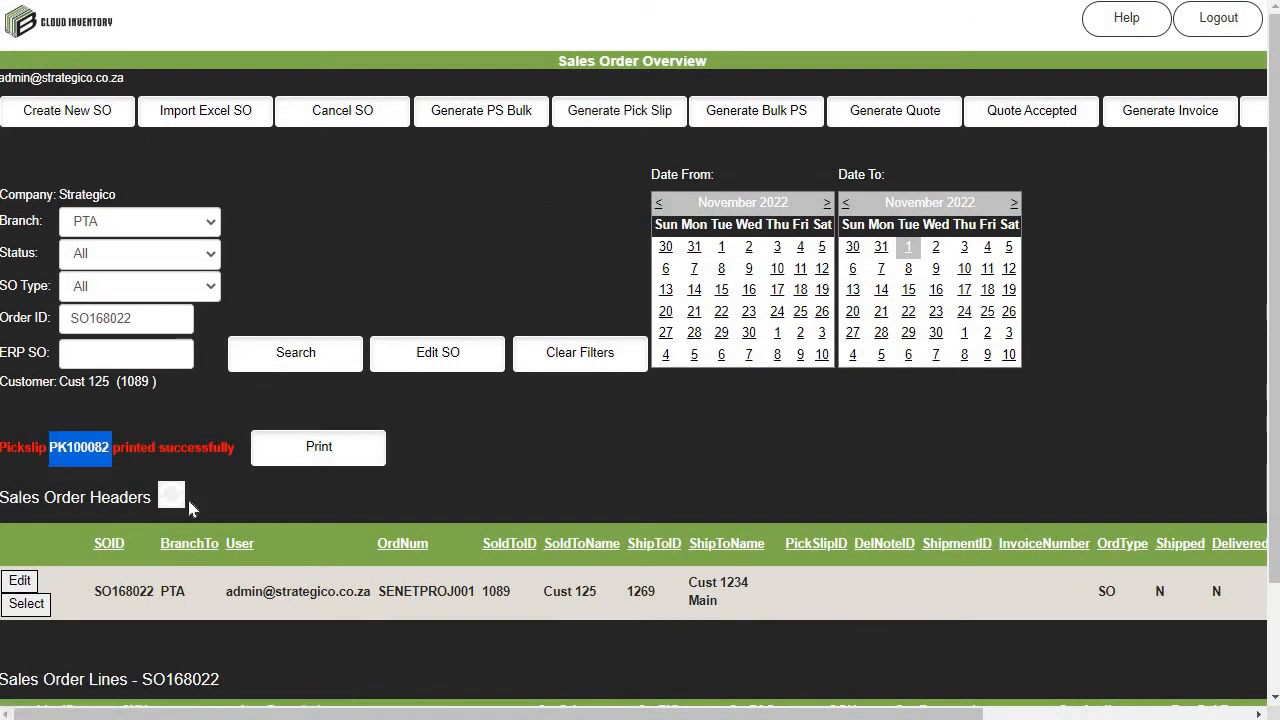
Open the pick slip generated for the Cust 125 order and check the serial number allocated to its line
{"action": "left_click", "coordinate": [77, 33]}
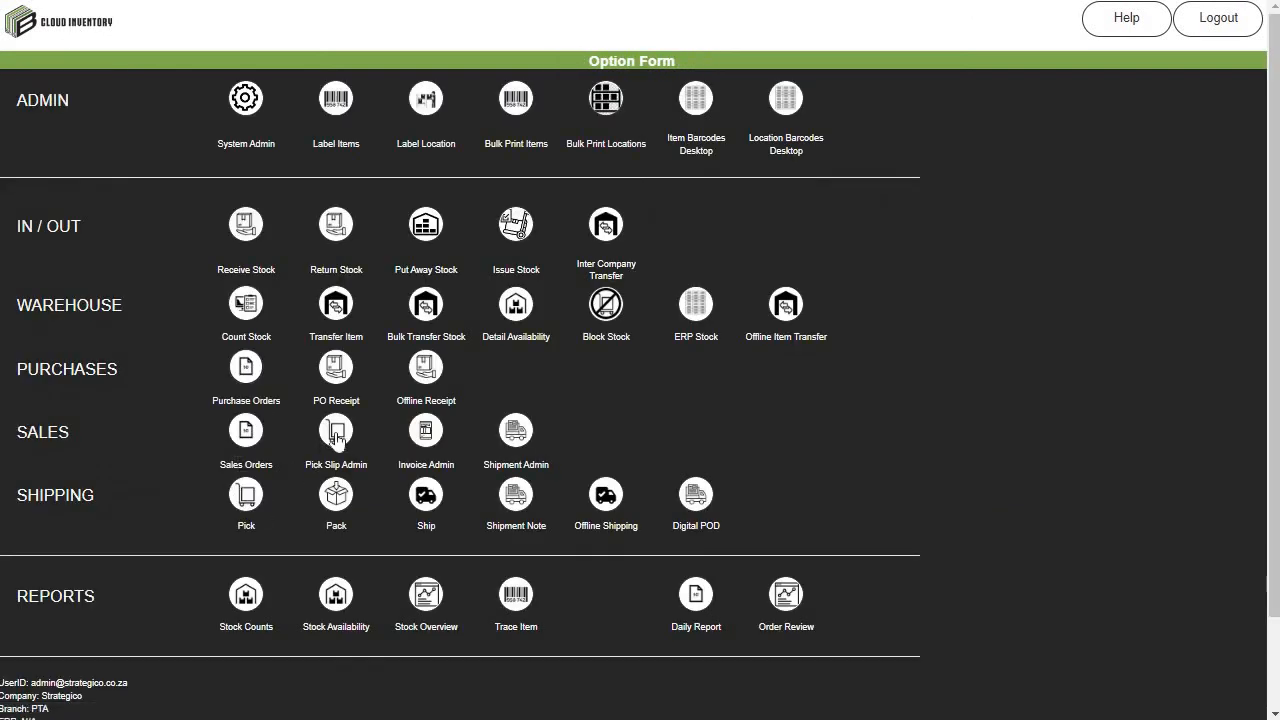
{"action": "left_click", "coordinate": [337, 438]}
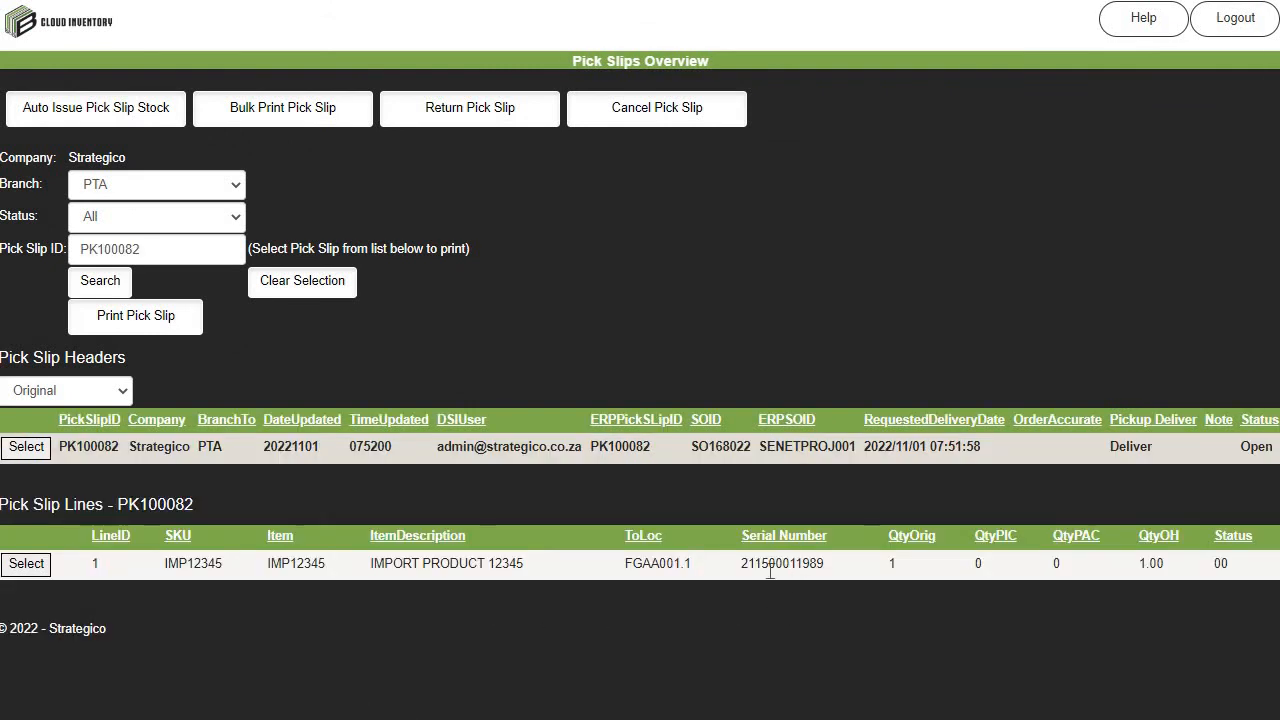
{"action": "double_click", "coordinate": [790, 565]}
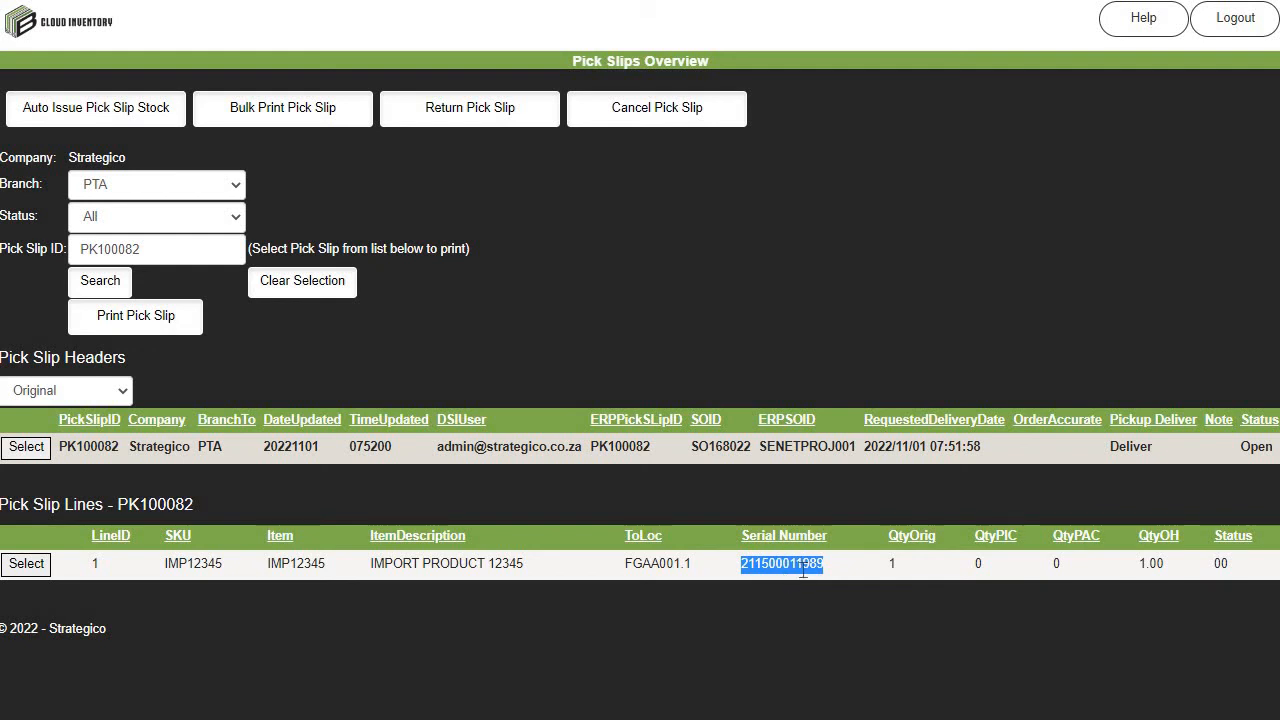
Review the reserved quantity and duty-paid flag of each IMP12345 serial number in detail availability
{"action": "left_click", "coordinate": [80, 25]}
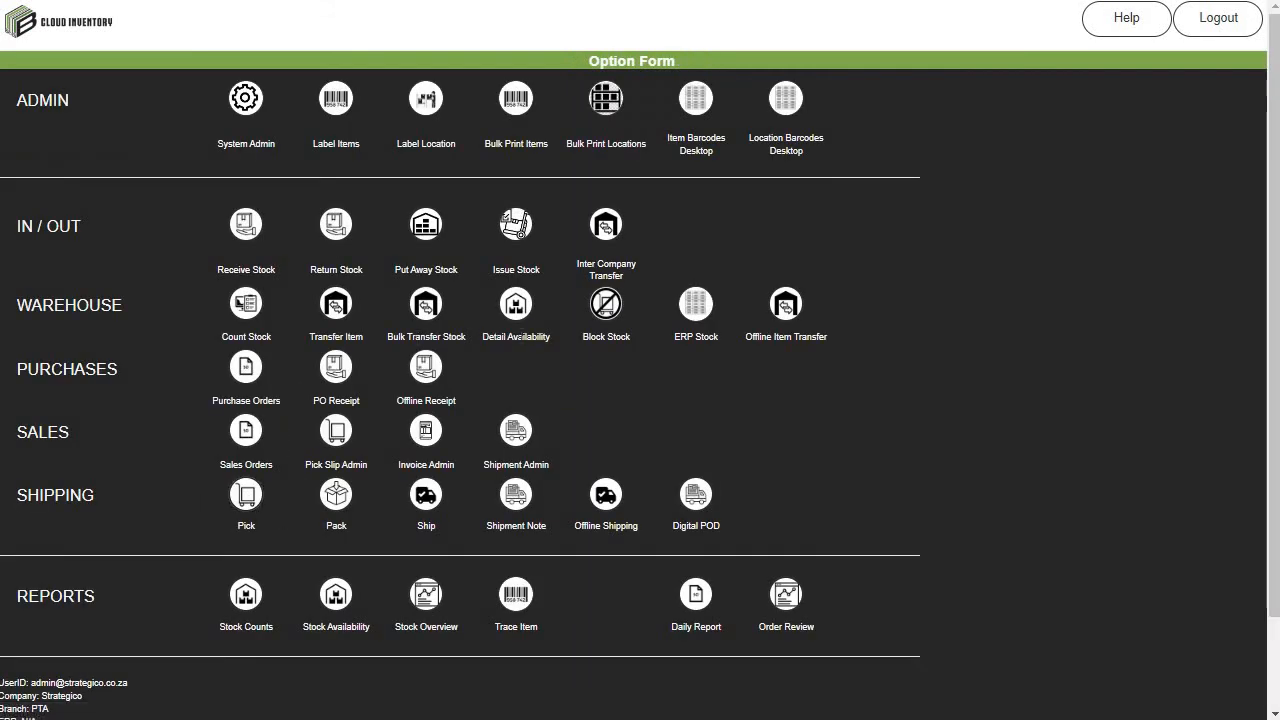
{"action": "left_click", "coordinate": [516, 336]}
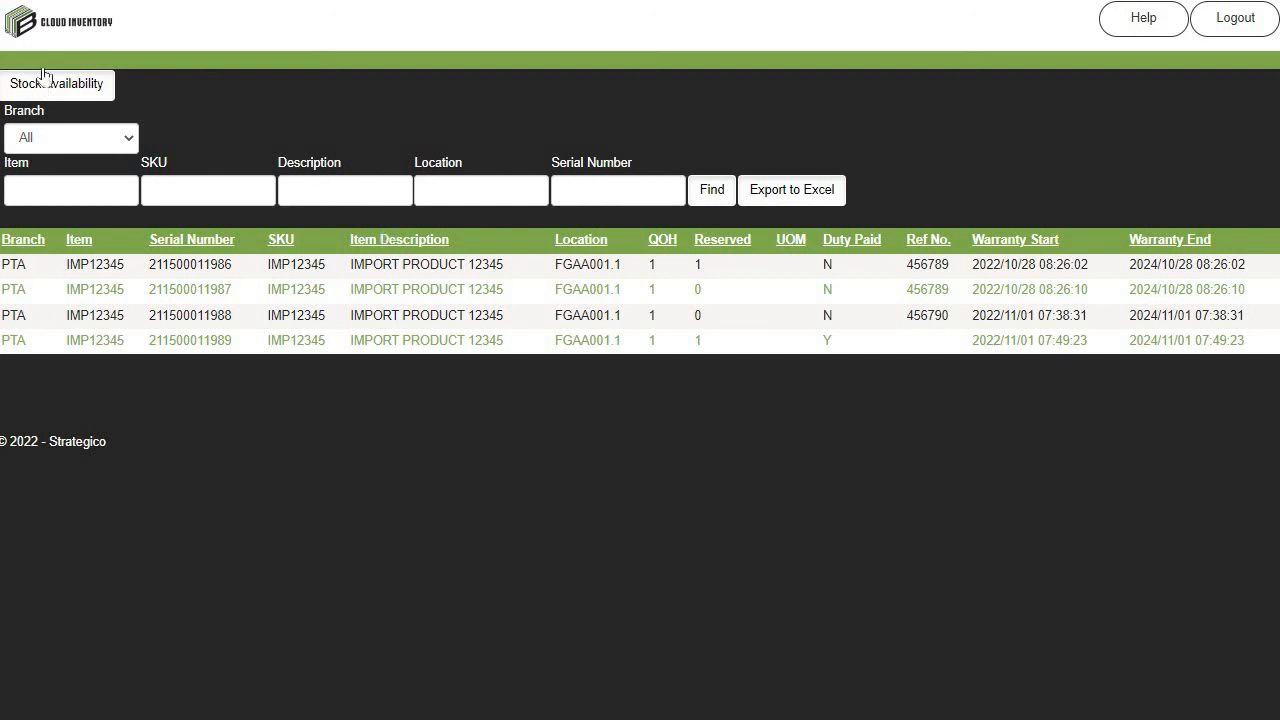
{"action": "left_click", "coordinate": [49, 15]}
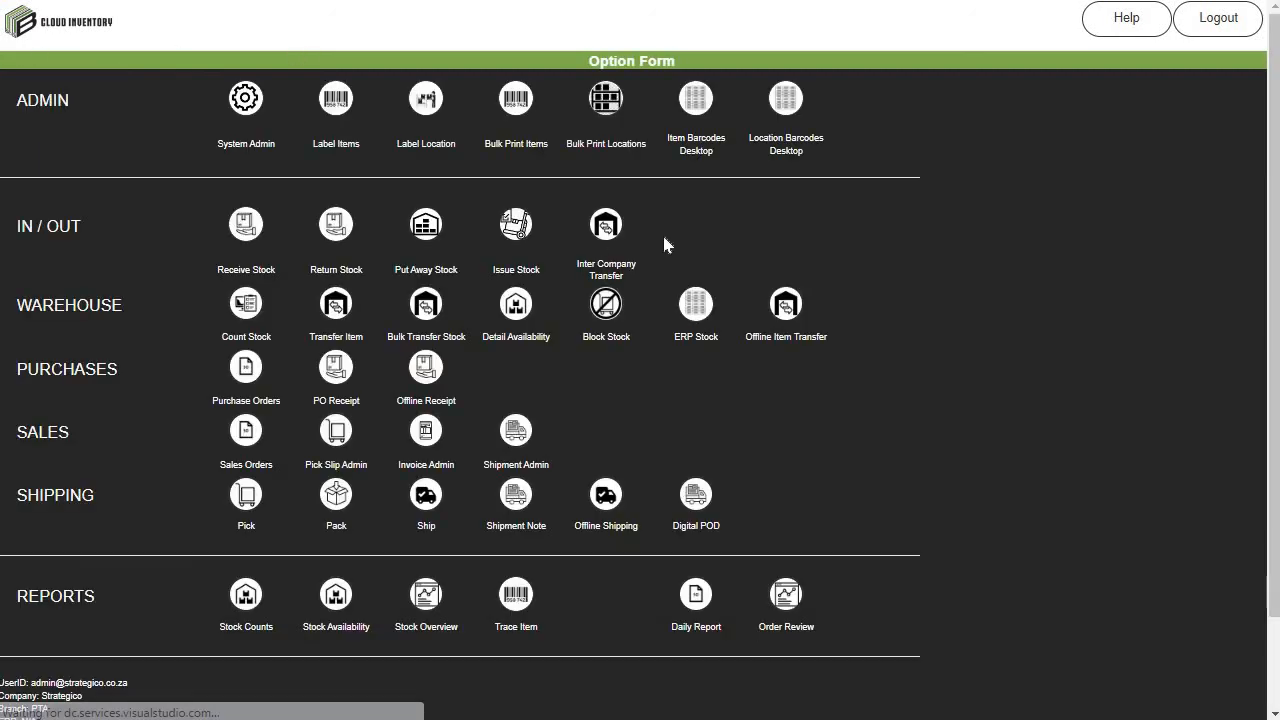